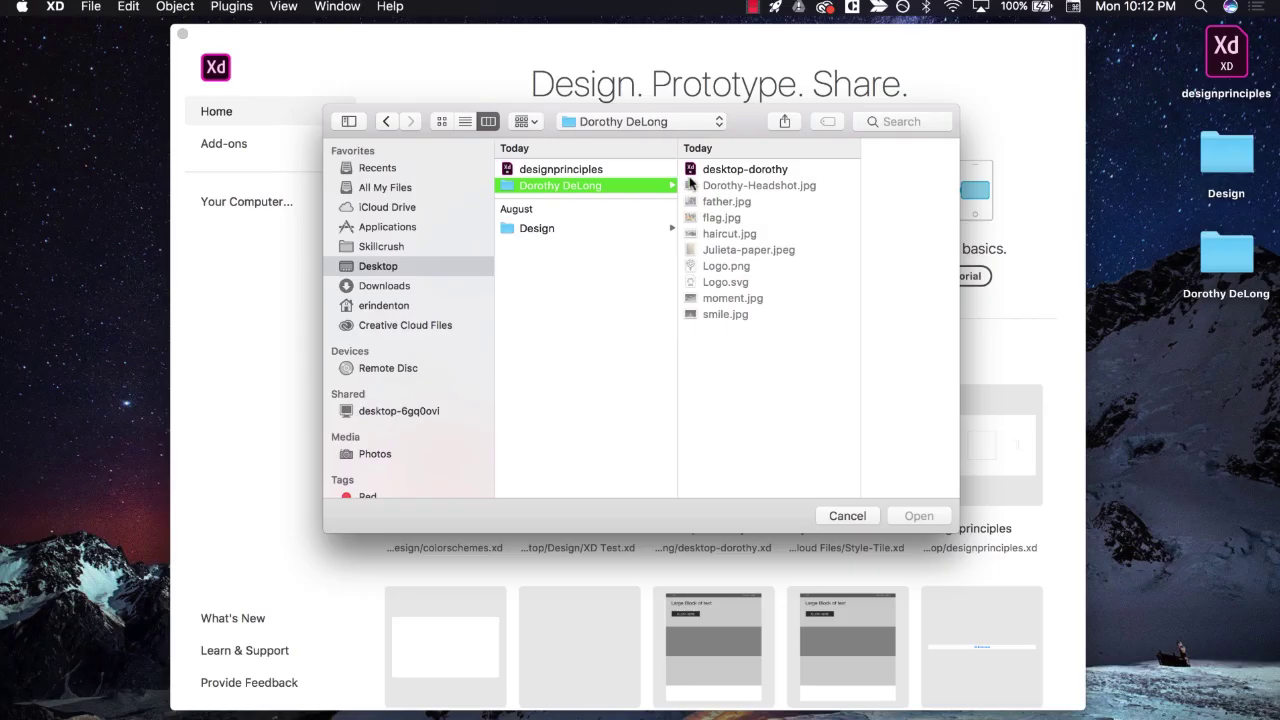
- Open the desktop-dorothy document from the Open dialog
{"action": "left_click", "coordinate": [725, 176]}
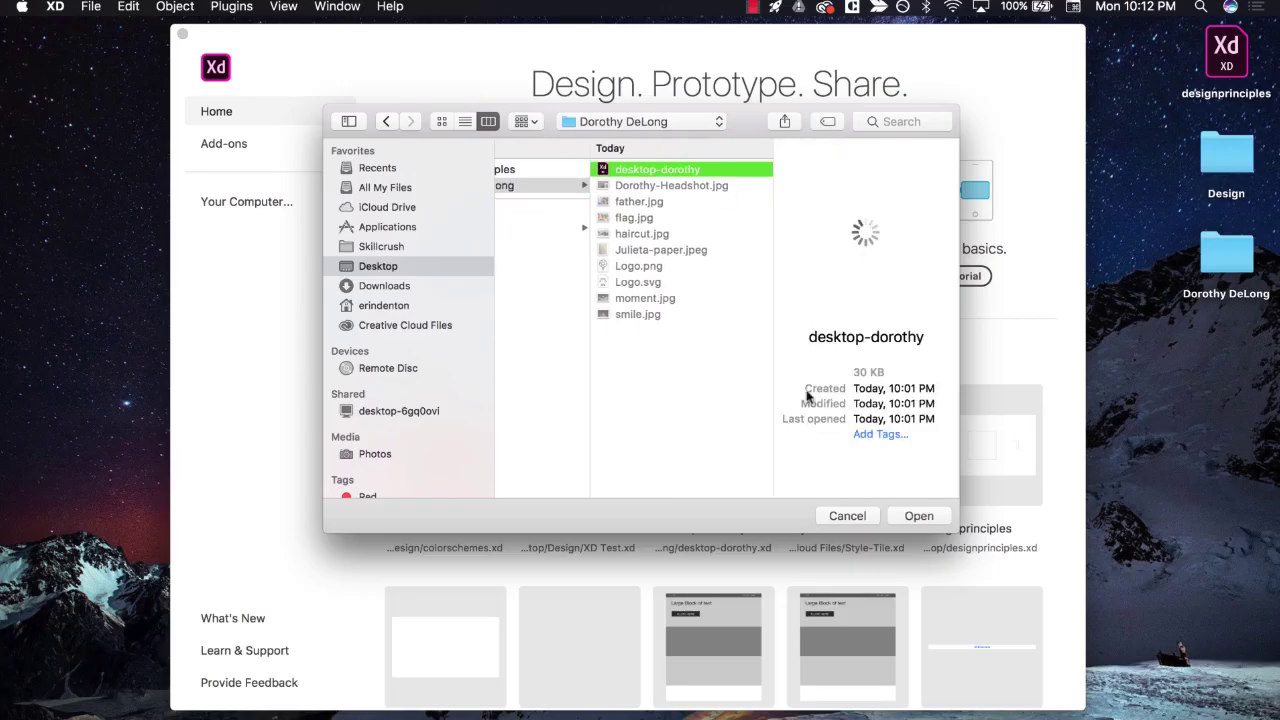
{"action": "left_click", "coordinate": [912, 518]}
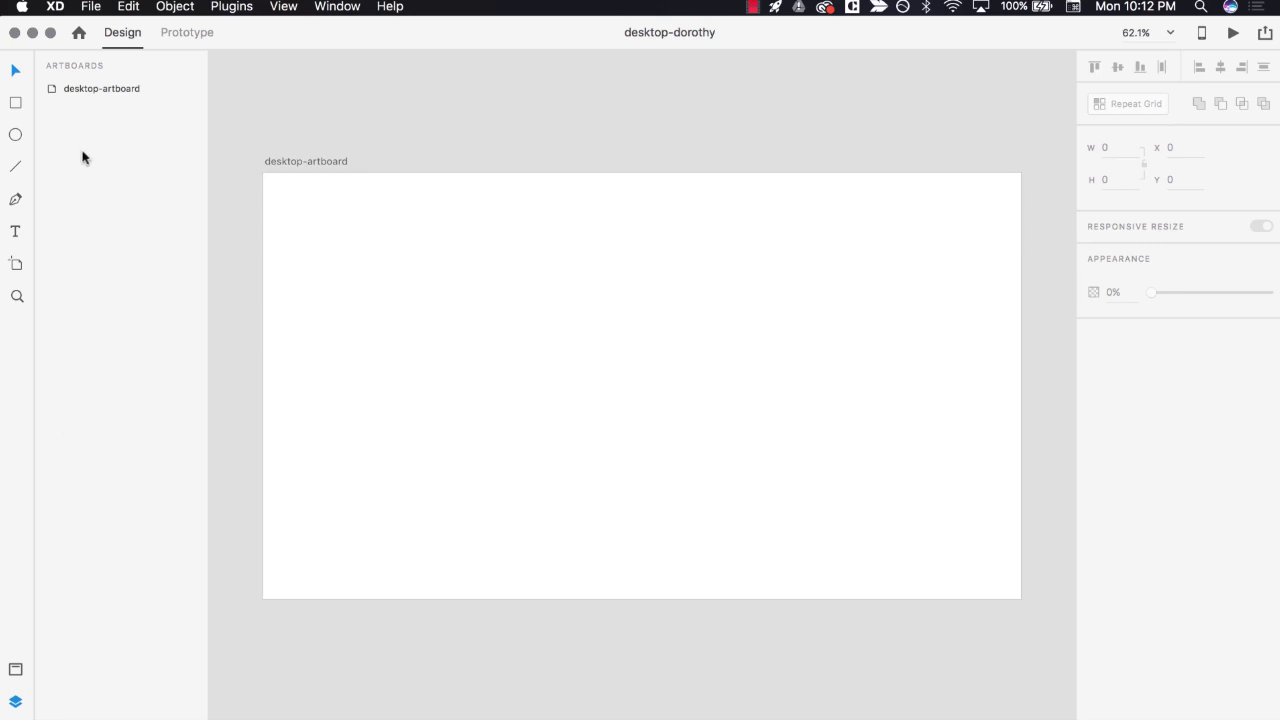
{"action": "left_click", "coordinate": [91, 8]}
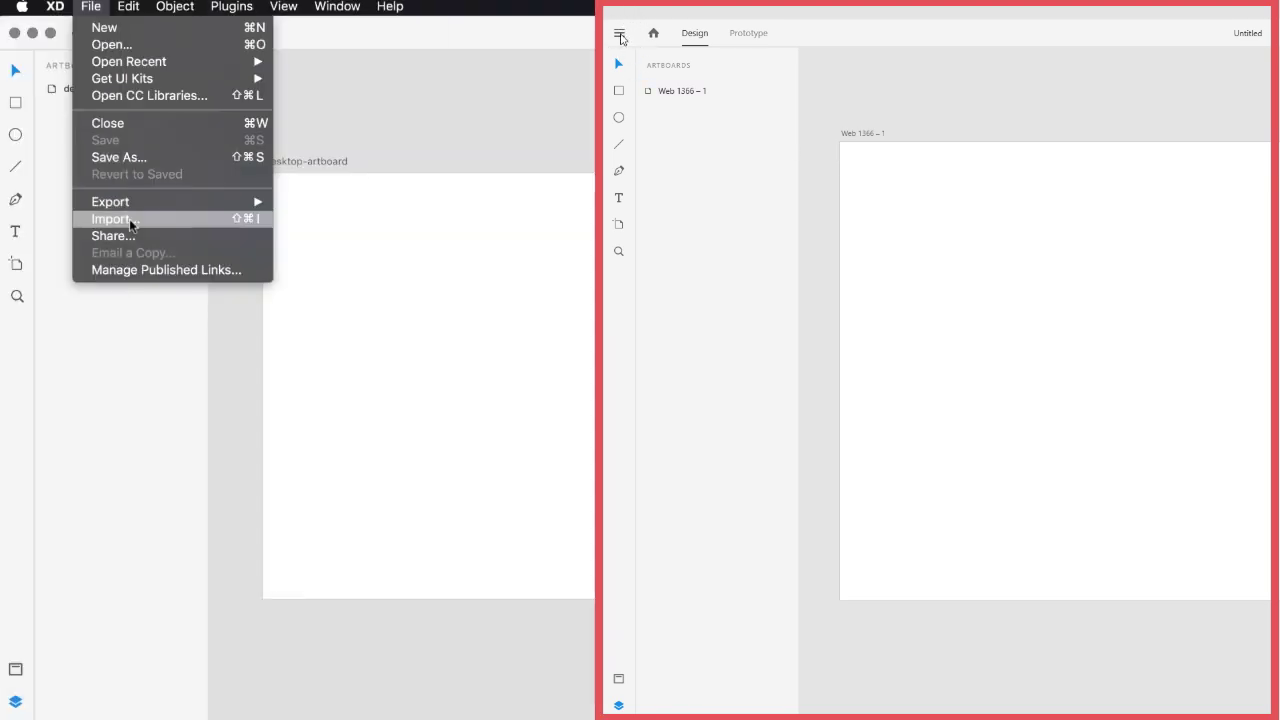
{"action": "left_click", "coordinate": [620, 35]}
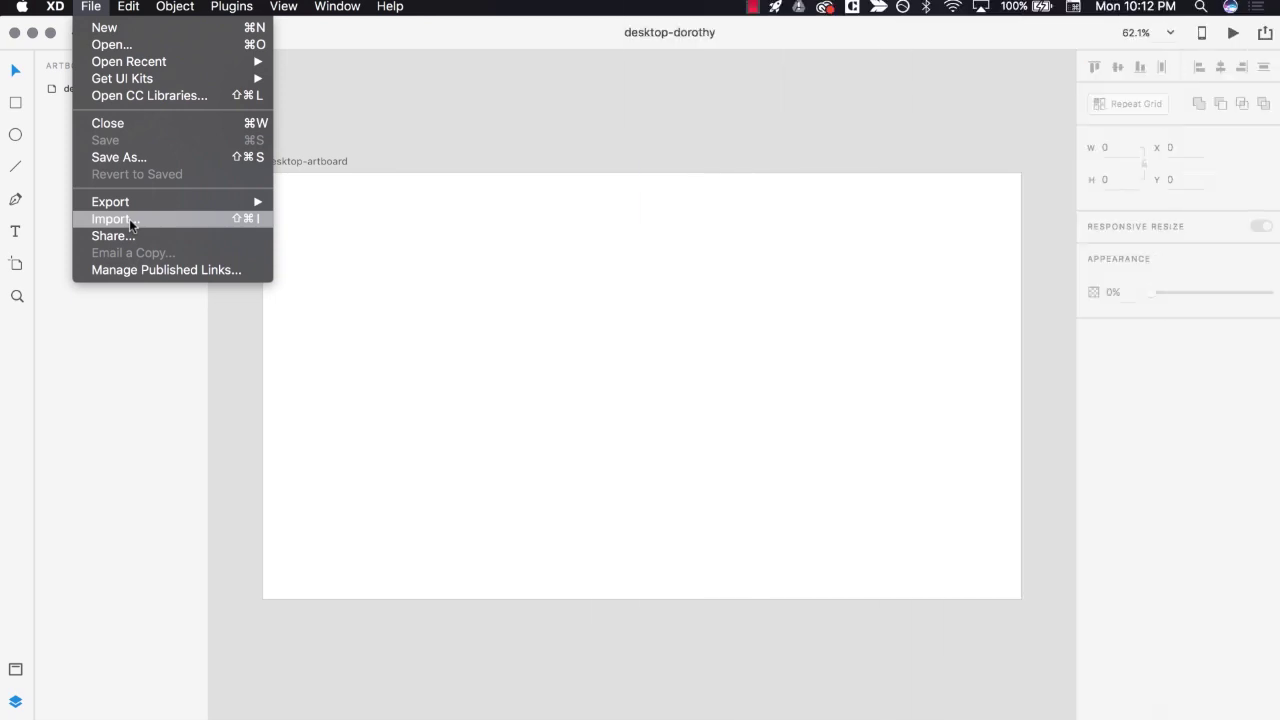
{"action": "left_click", "coordinate": [130, 219]}
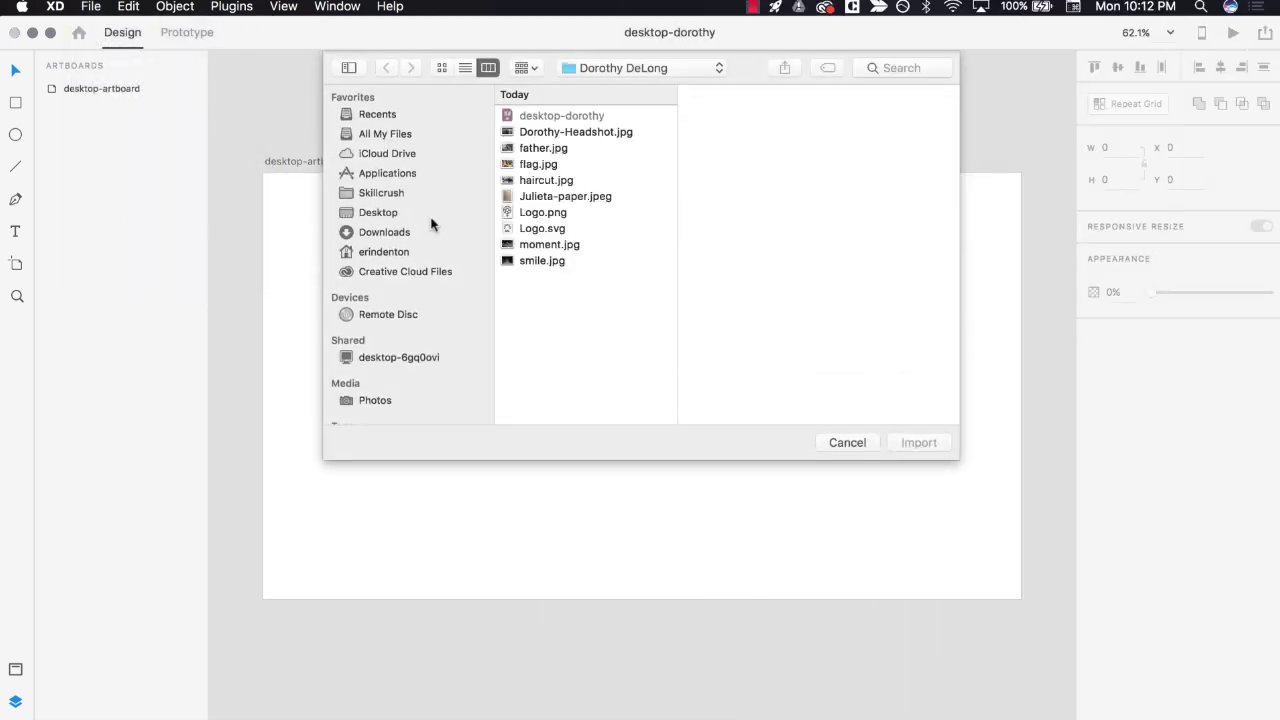
{"action": "left_click", "coordinate": [526, 197]}
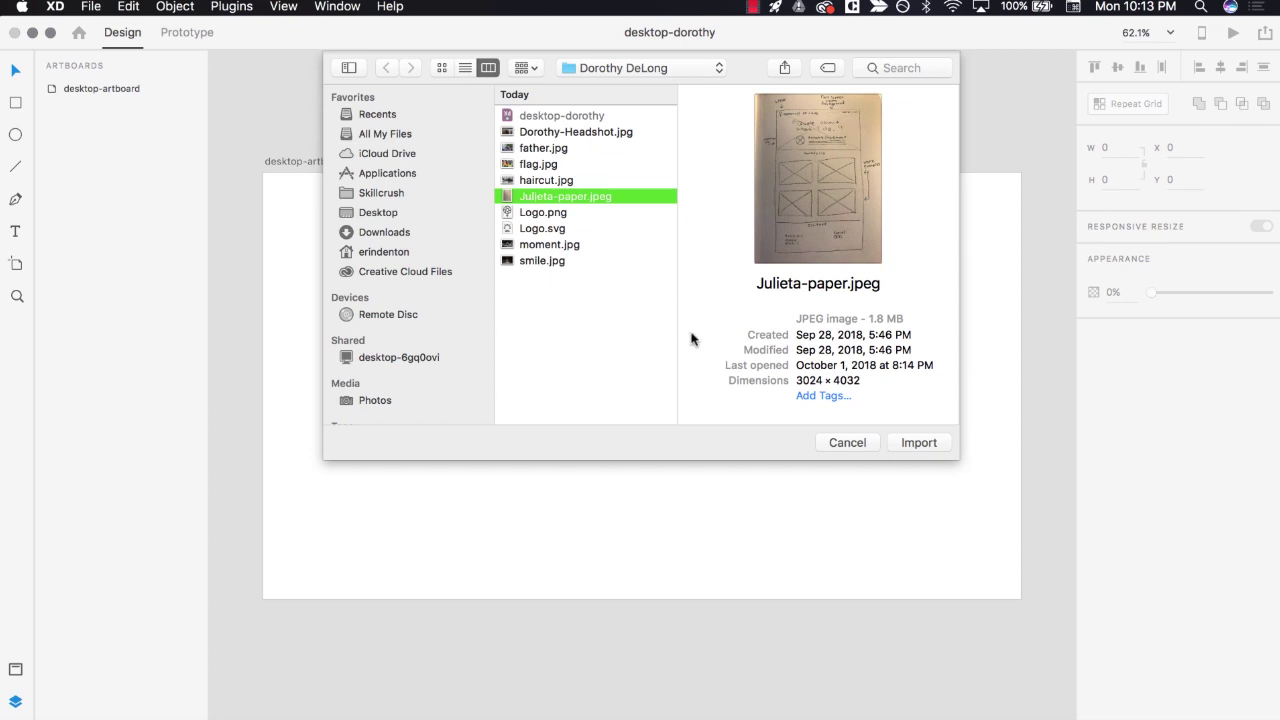
{"action": "left_click", "coordinate": [912, 443]}
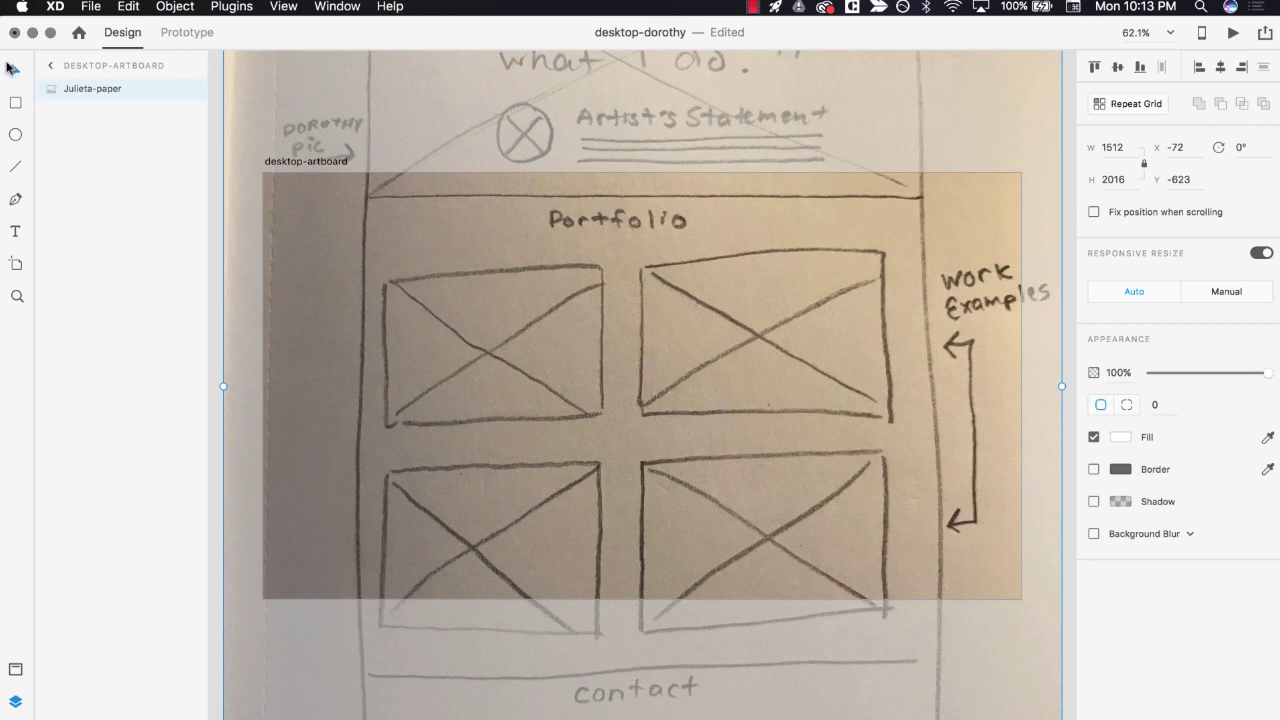
- Move and shrink the Julieta-paper sketch to bring it back over the artboard
{"action": "mouse_move", "coordinate": [346, 101]}
{"action": "left_mouse_down"}
{"action": "mouse_move", "coordinate": [403, 237]}
{"action": "mouse_move", "coordinate": [369, 478]}
{"action": "mouse_move", "coordinate": [405, 457]}
{"action": "left_mouse_up"}
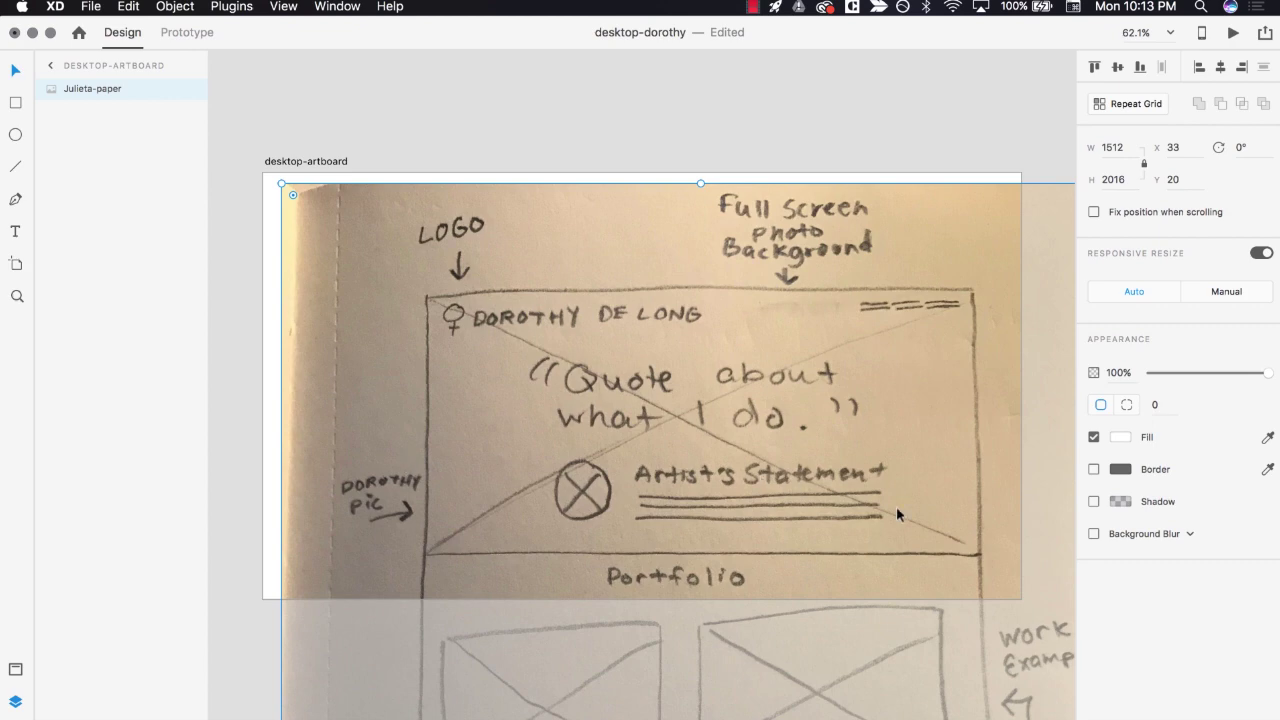
{"action": "left_click_drag", "start_coordinate": [910, 523], "coordinate": [726, 120]}
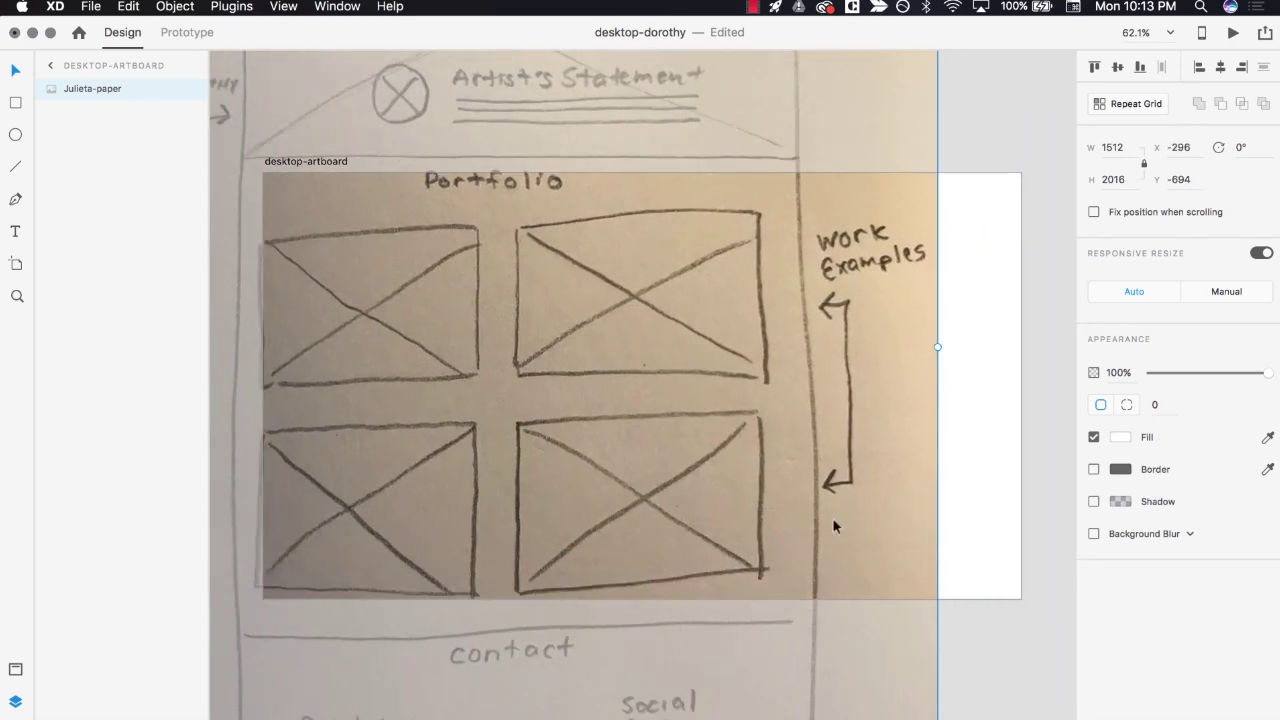
{"action": "left_click_drag", "start_coordinate": [832, 517], "coordinate": [786, 129]}
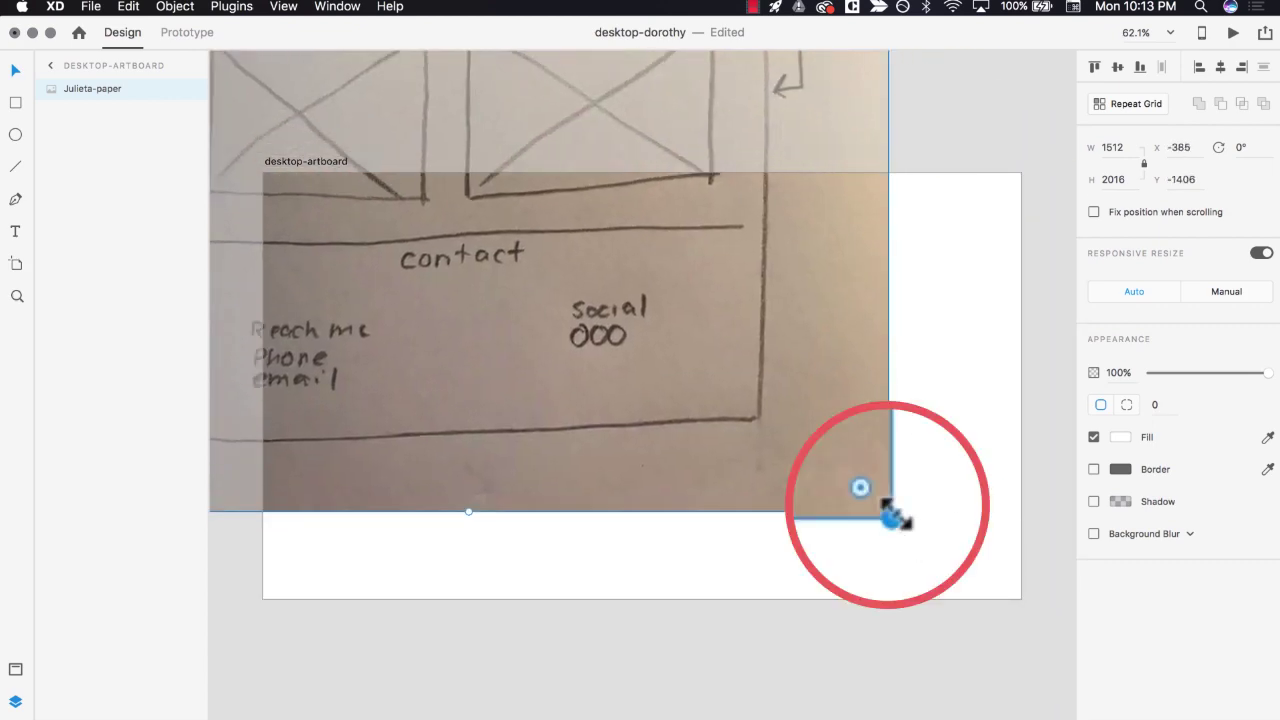
{"action": "left_click_drag", "start_coordinate": [890, 515], "coordinate": [566, 209]}
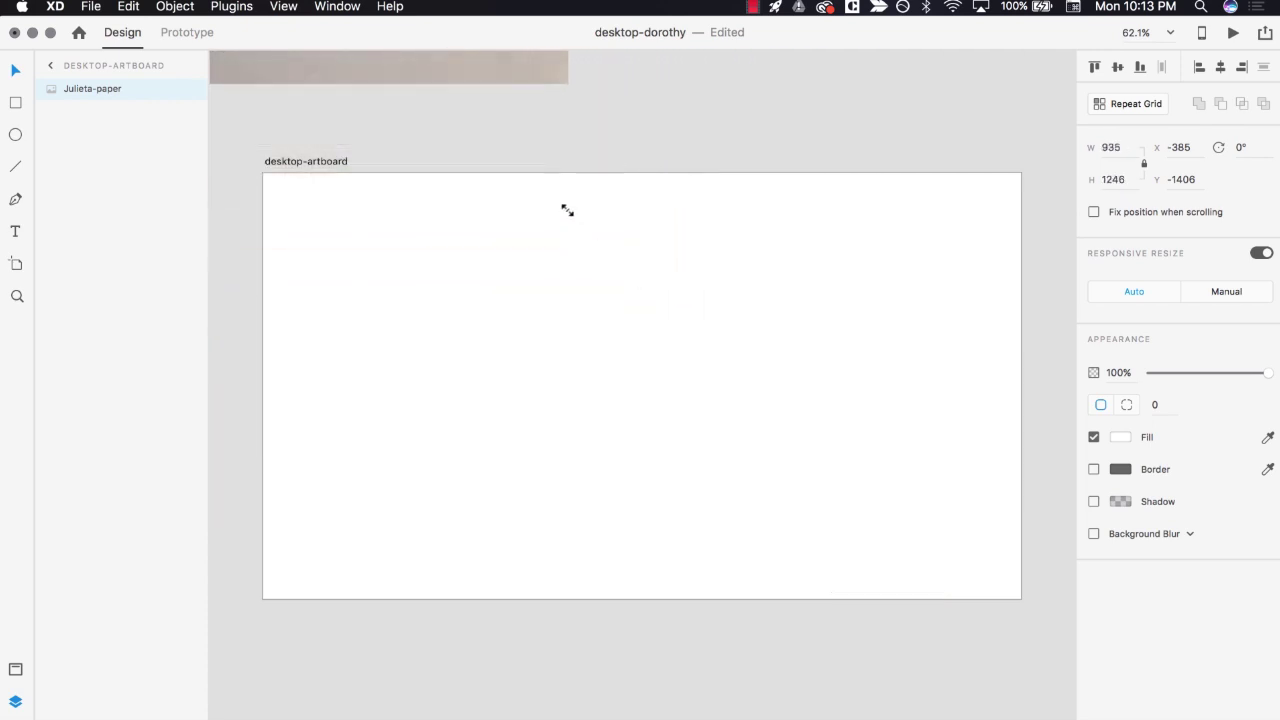
{"action": "left_click_drag", "start_coordinate": [508, 70], "coordinate": [866, 719]}
{"action": "left_click_drag", "start_coordinate": [793, 410], "coordinate": [562, 437]}
{"action": "scroll", "coordinate": [562, 437], "scroll_direction": "down", "scroll_amount": 10}
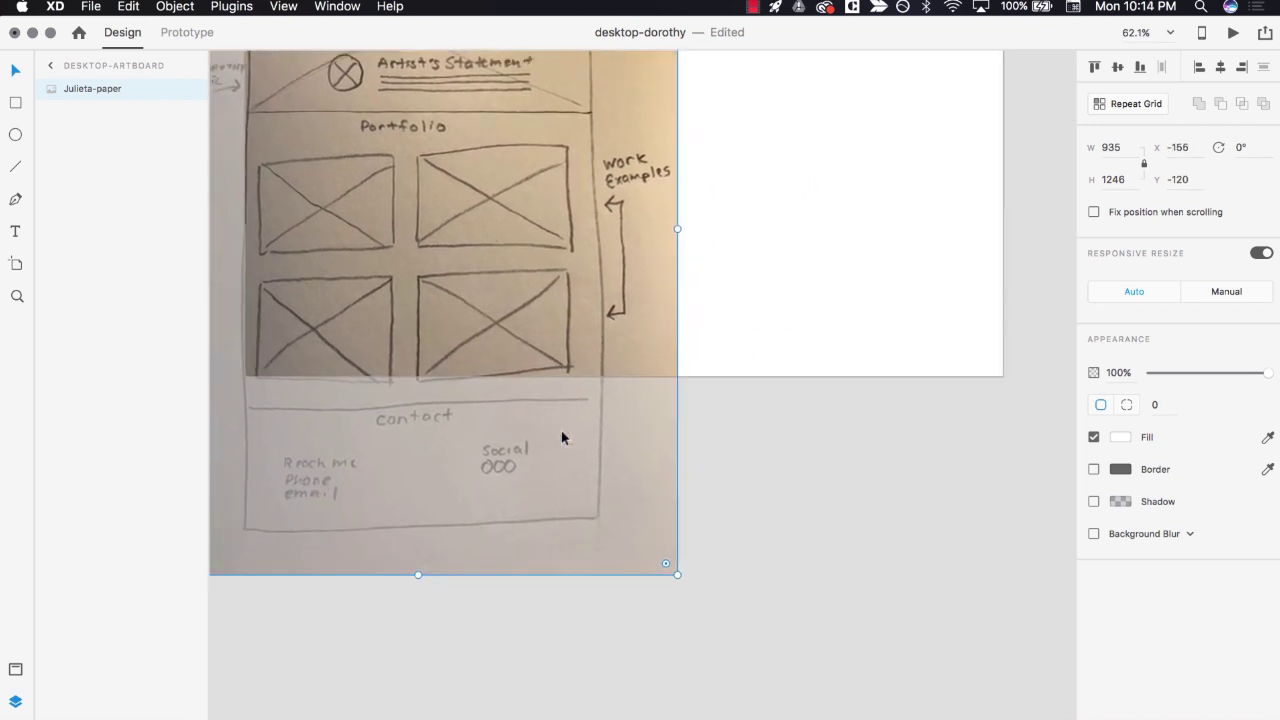
- Enlarge the sketch to 2055 × 2740 at X -344, Y -256 so its header fills the artboard, then zoom to fit
{"action": "left_click_drag", "start_coordinate": [698, 469], "coordinate": [917, 719]}
{"action": "left_click_drag", "start_coordinate": [773, 455], "coordinate": [802, 470]}
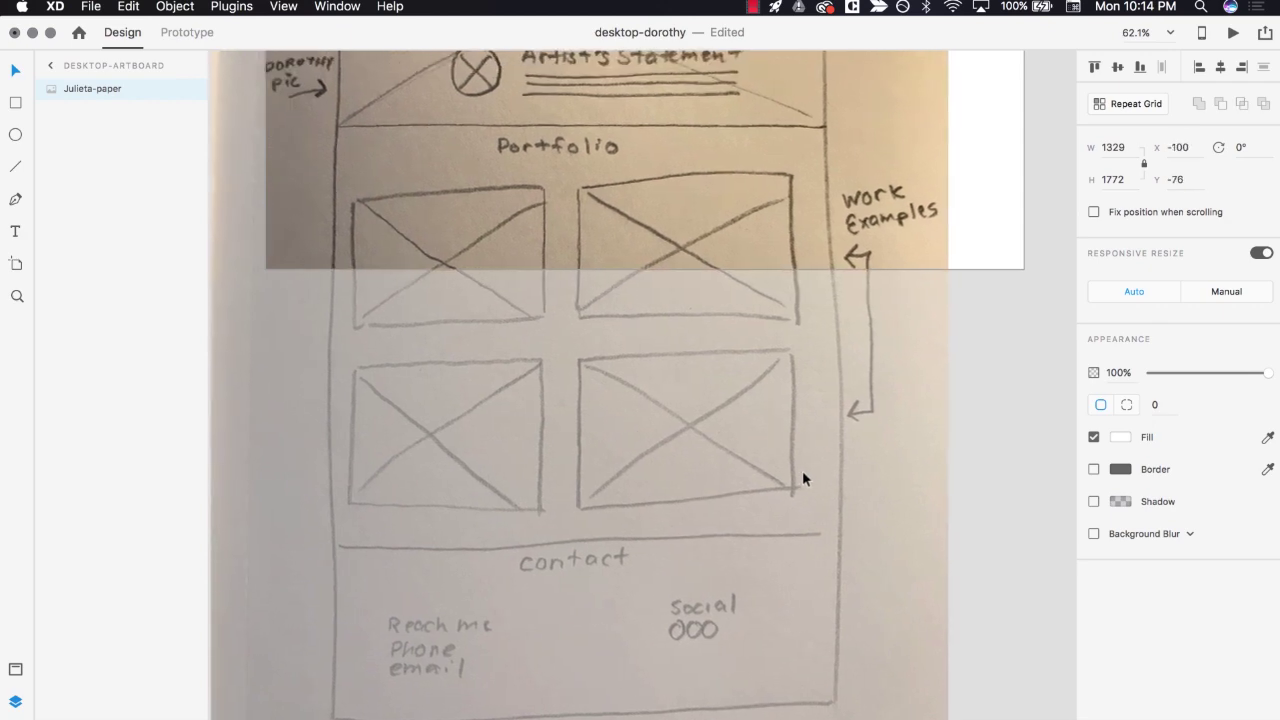
{"action": "scroll", "coordinate": [802, 470], "scroll_direction": "up", "scroll_amount": 10}
{"action": "scroll", "coordinate": [800, 478], "scroll_direction": "left", "scroll_amount": 3}
{"action": "scroll", "coordinate": [800, 478], "scroll_direction": "up", "scroll_amount": 2}
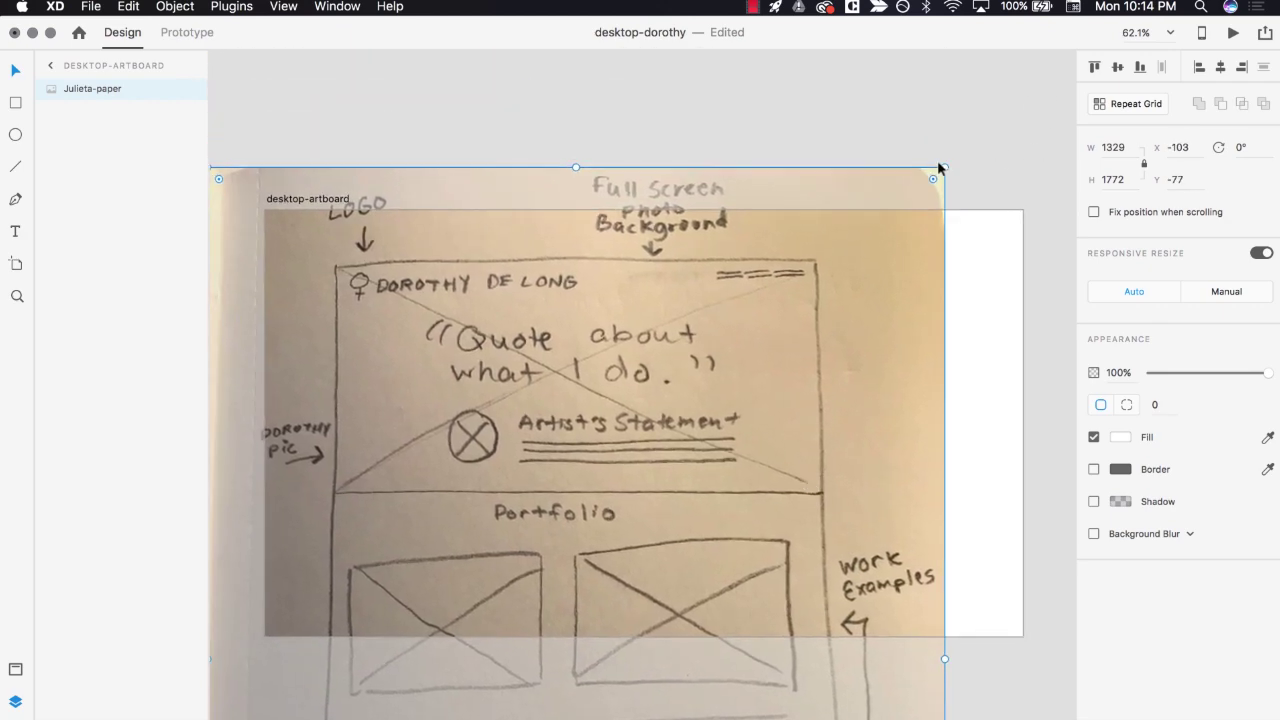
{"action": "left_click_drag", "start_coordinate": [937, 160], "coordinate": [1160, 4]}
{"action": "left_click_drag", "start_coordinate": [229, 62], "coordinate": [284, 272]}
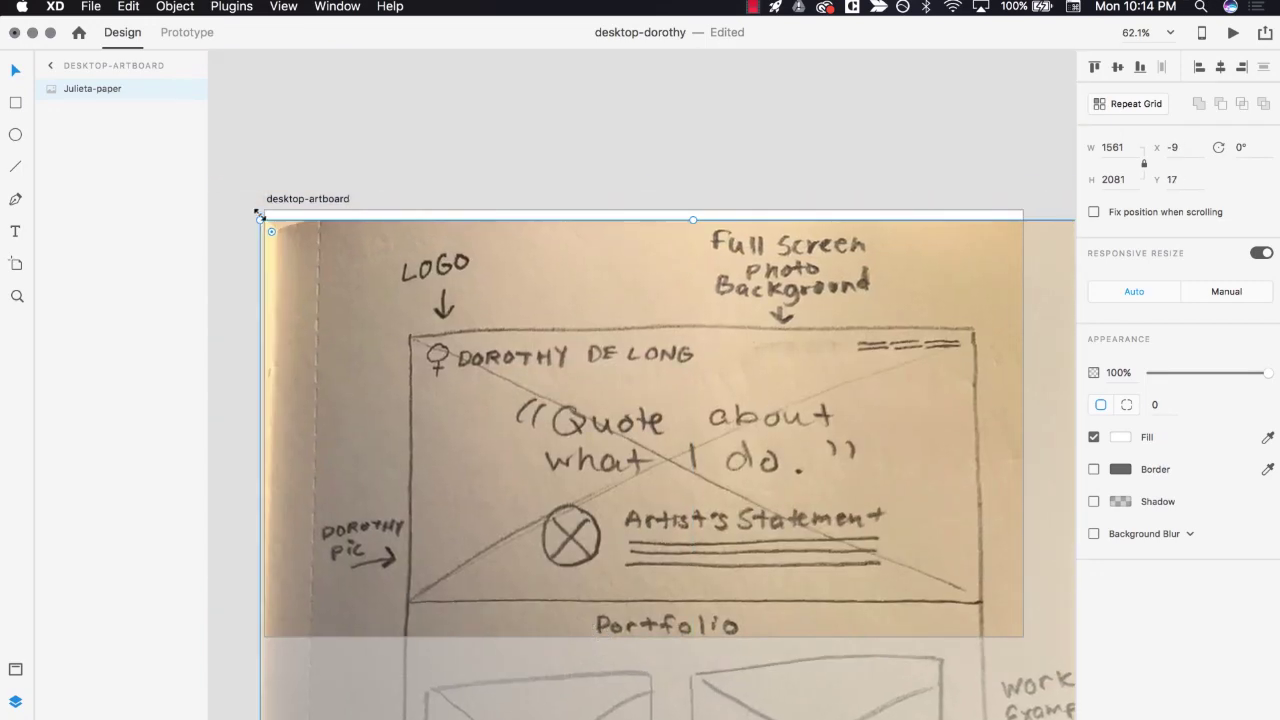
{"action": "left_click_drag", "start_coordinate": [258, 213], "coordinate": [173, 64]}
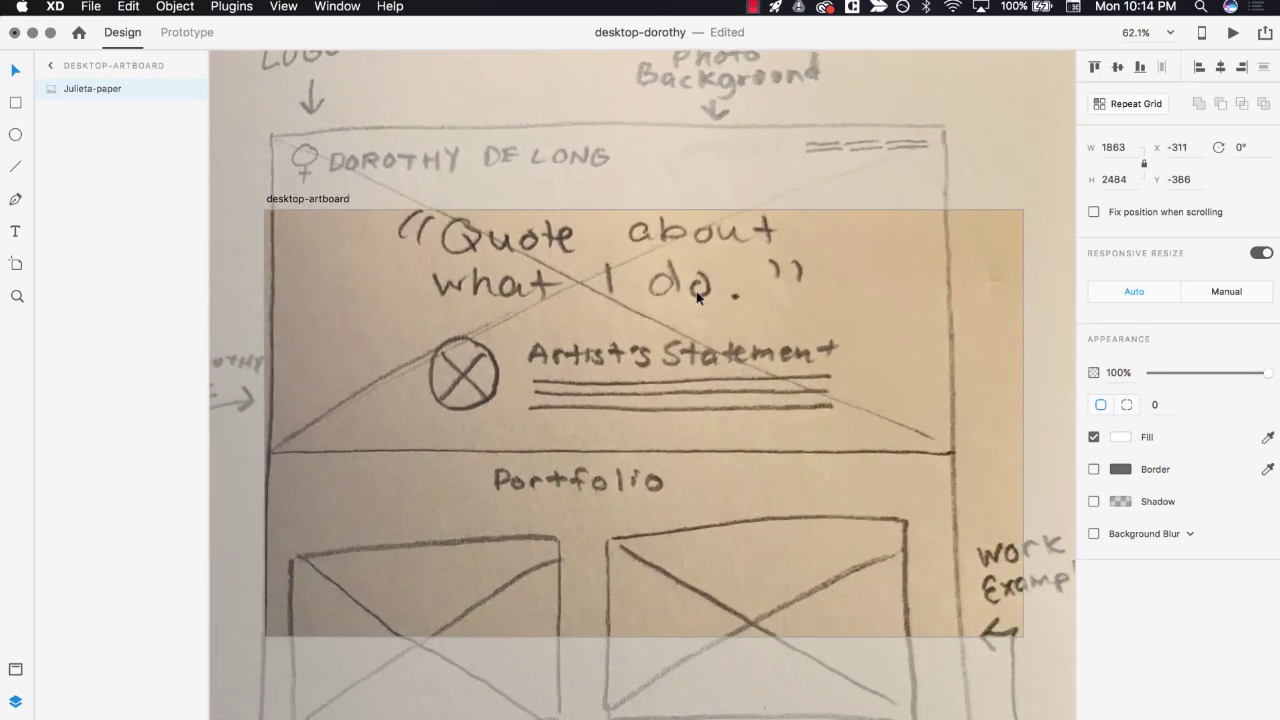
{"action": "left_click_drag", "start_coordinate": [697, 297], "coordinate": [649, 521]}
{"action": "left_click_drag", "start_coordinate": [1071, 237], "coordinate": [1191, 108]}
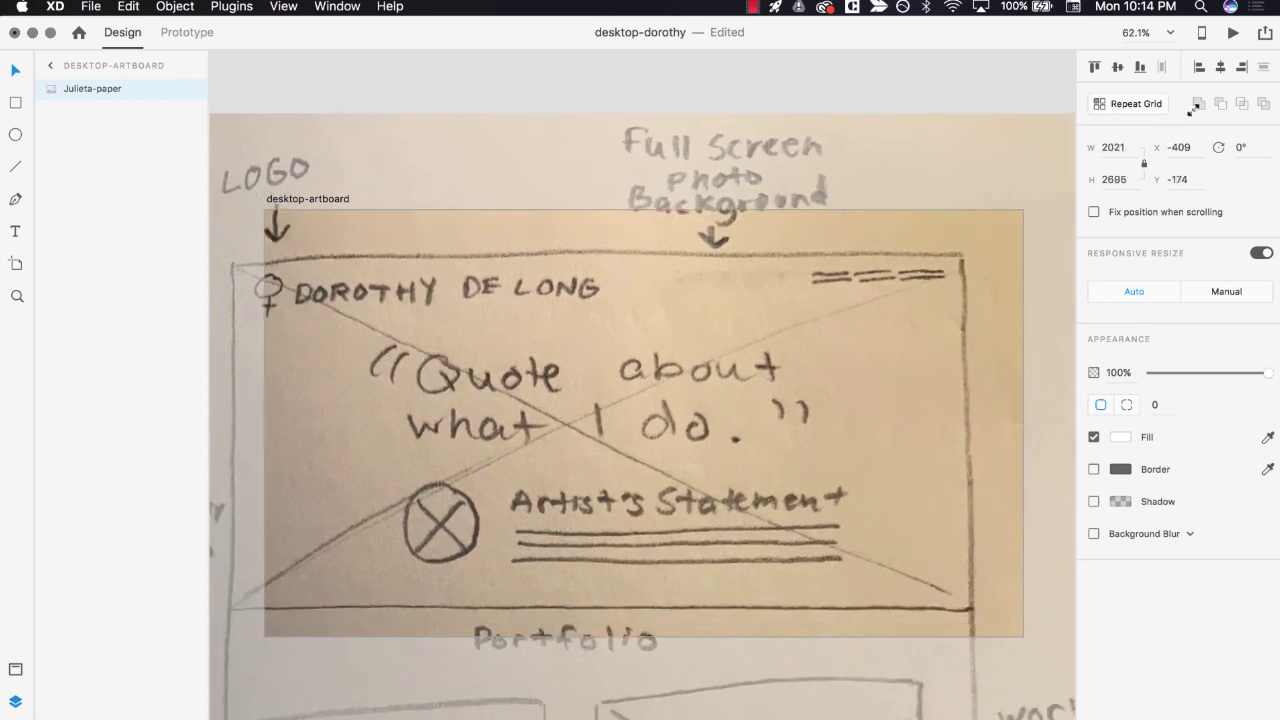
{"action": "left_click_drag", "start_coordinate": [789, 402], "coordinate": [829, 354]}
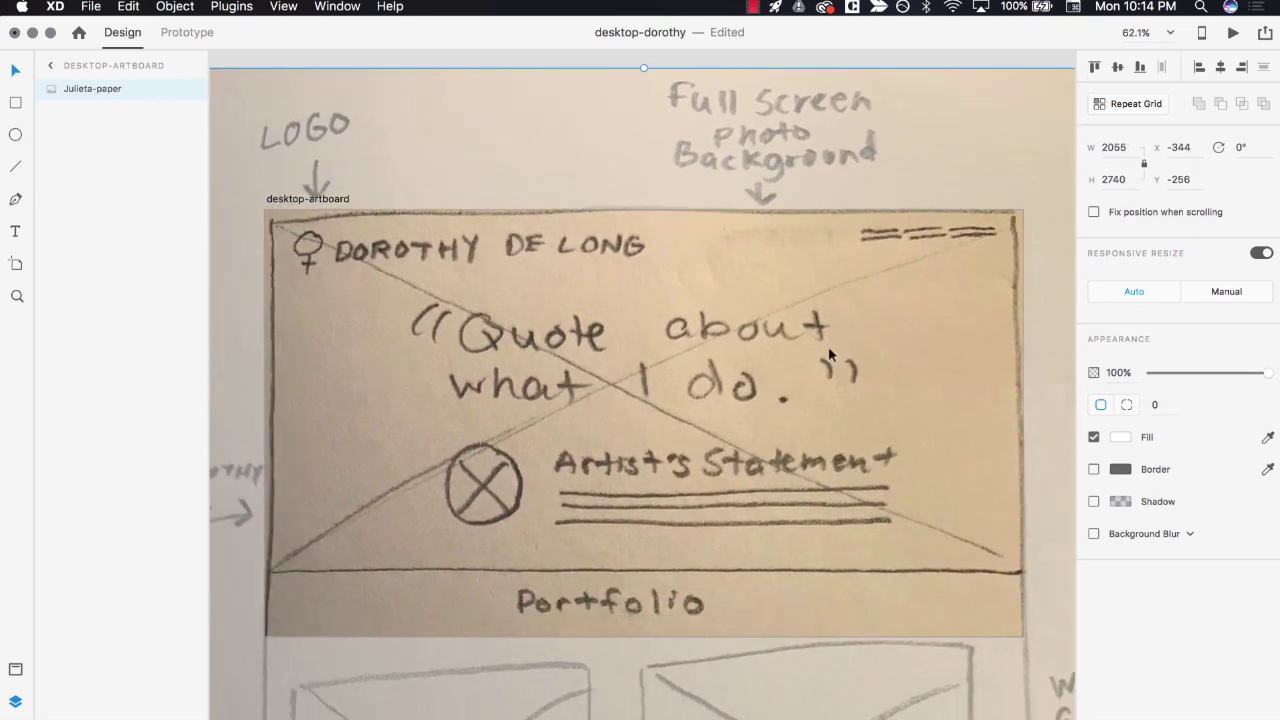
{"action": "key", "text": "cmd+0"}
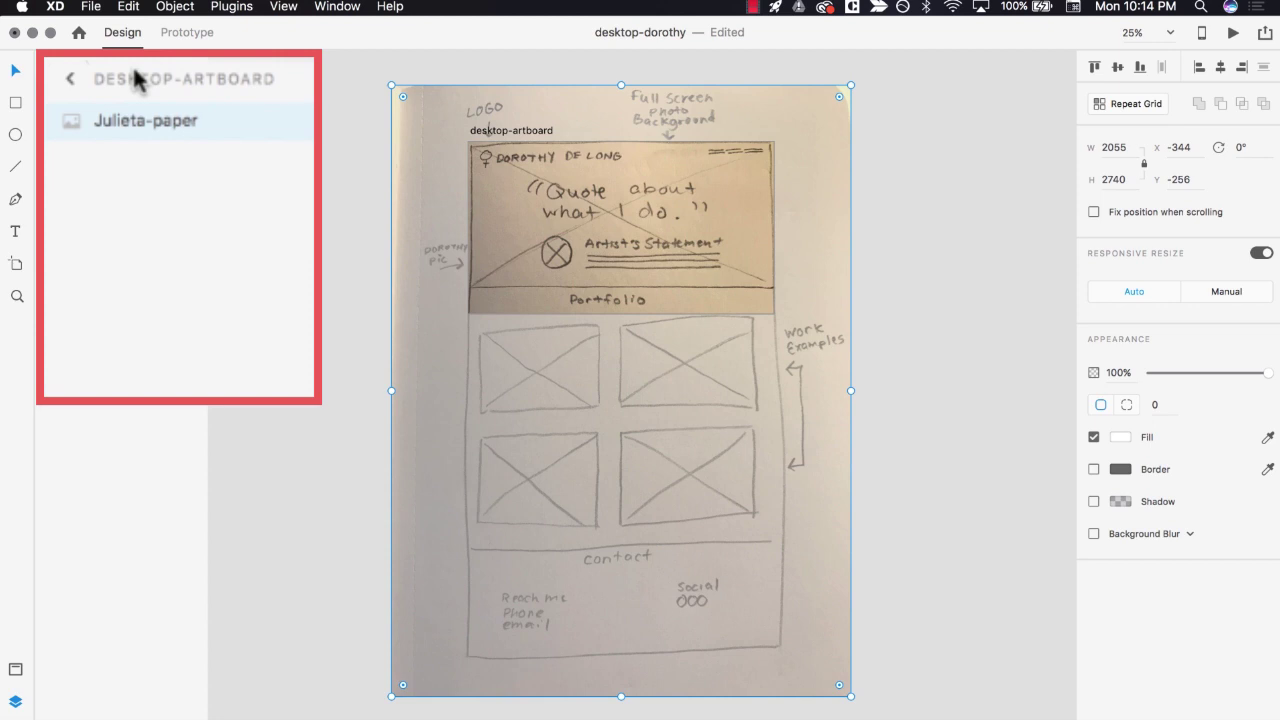
- Set desktop-artboard scrolling to Vertical with a 768 viewport height
{"action": "left_click", "coordinate": [66, 86]}
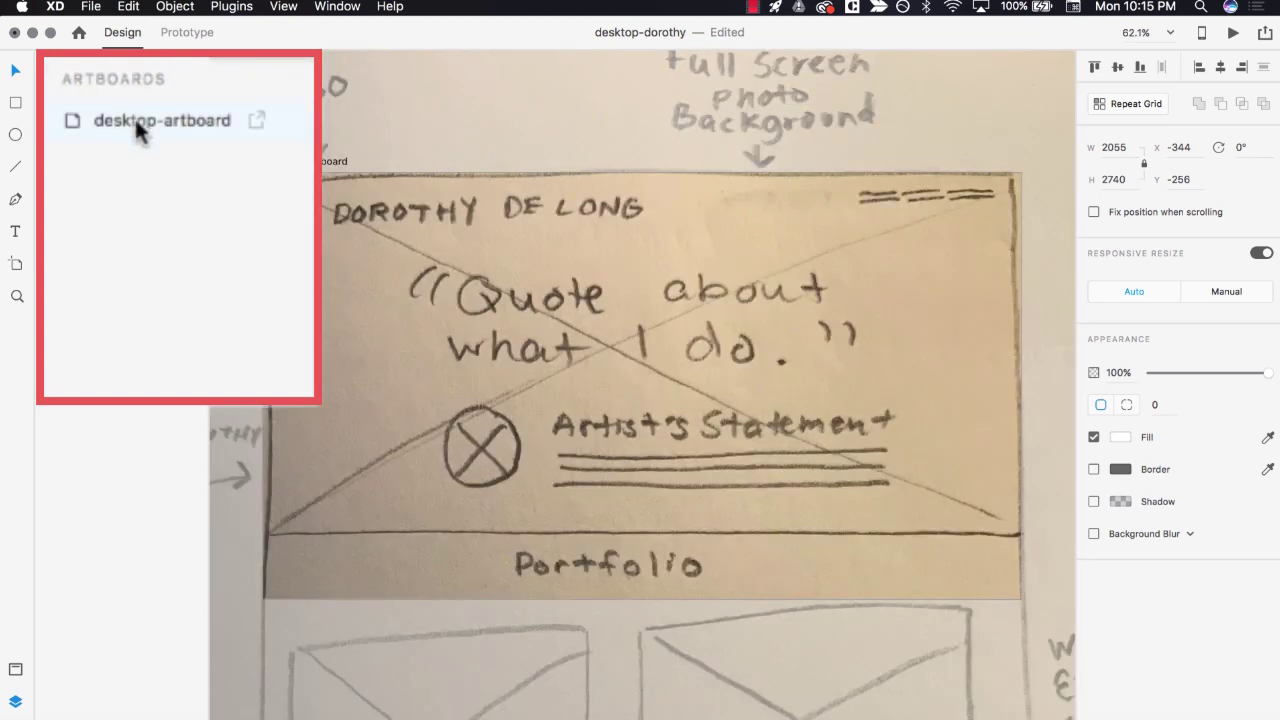
{"action": "left_click", "coordinate": [86, 88]}
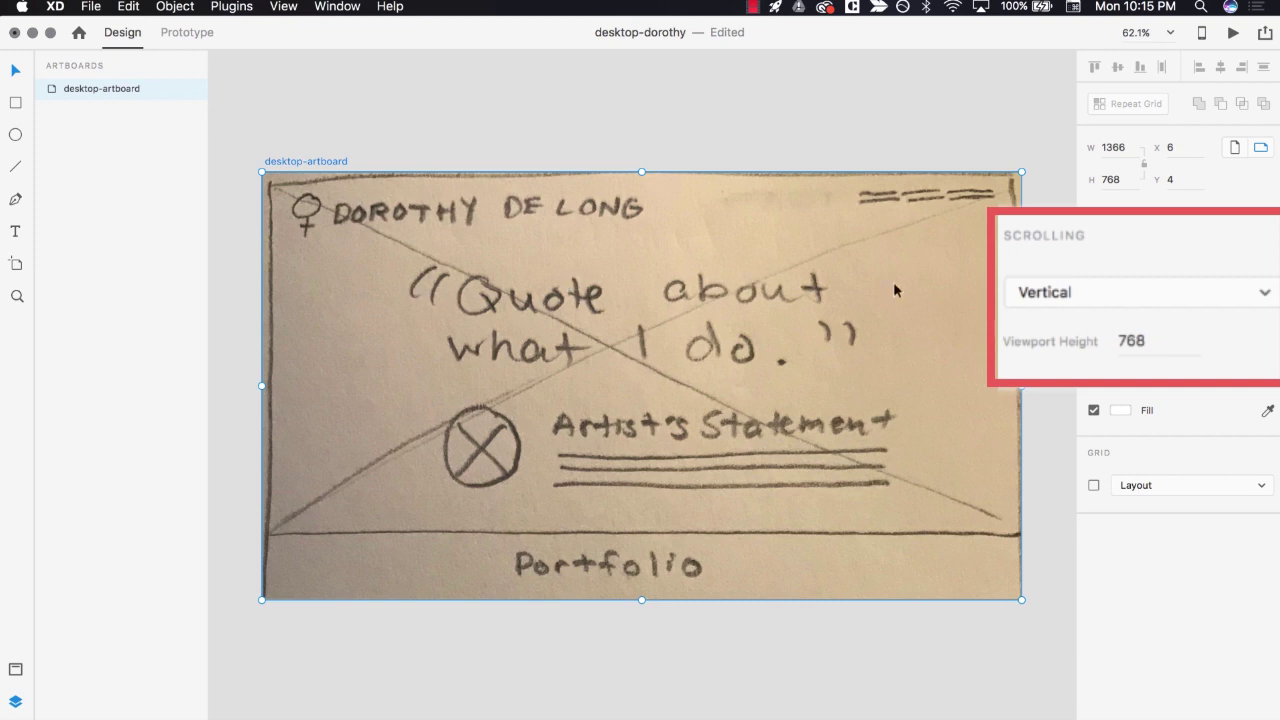
{"action": "left_click", "coordinate": [1267, 300]}
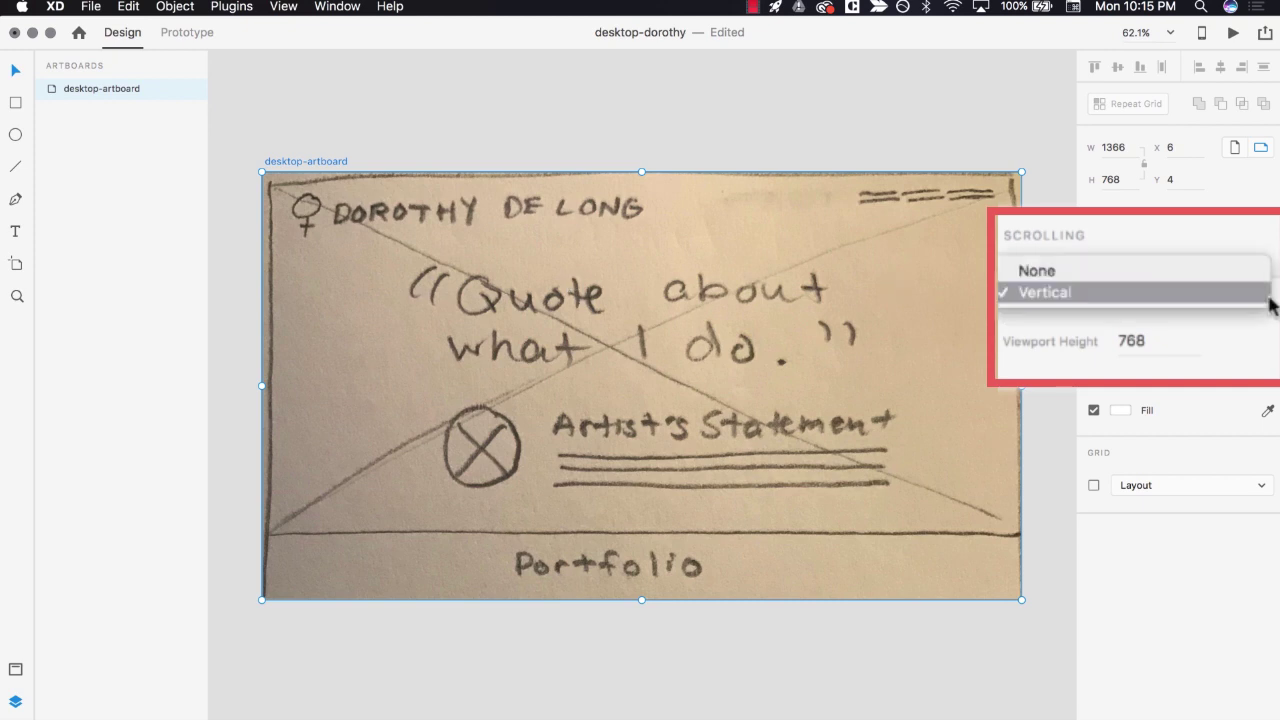
{"action": "left_click", "coordinate": [1030, 294]}
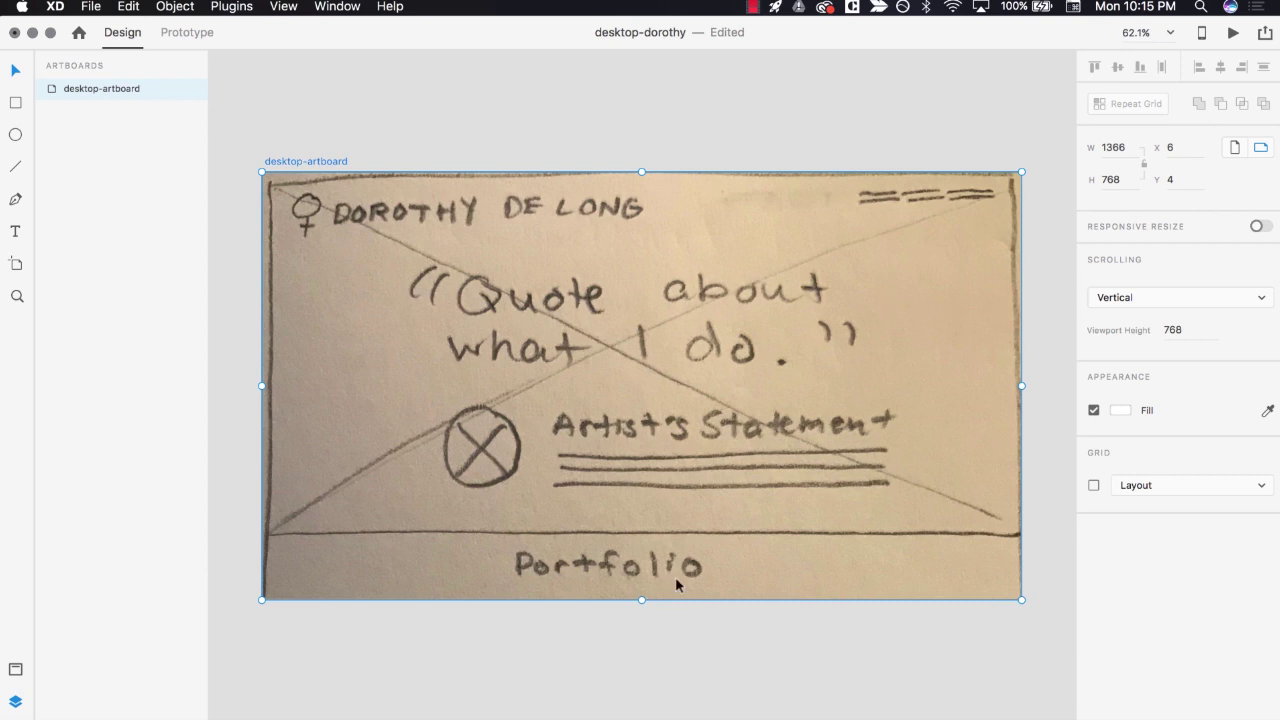
{"action": "left_click_drag", "start_coordinate": [641, 600], "coordinate": [648, 699]}
{"action": "scroll", "coordinate": [648, 700], "scroll_direction": "down", "scroll_amount": 8}
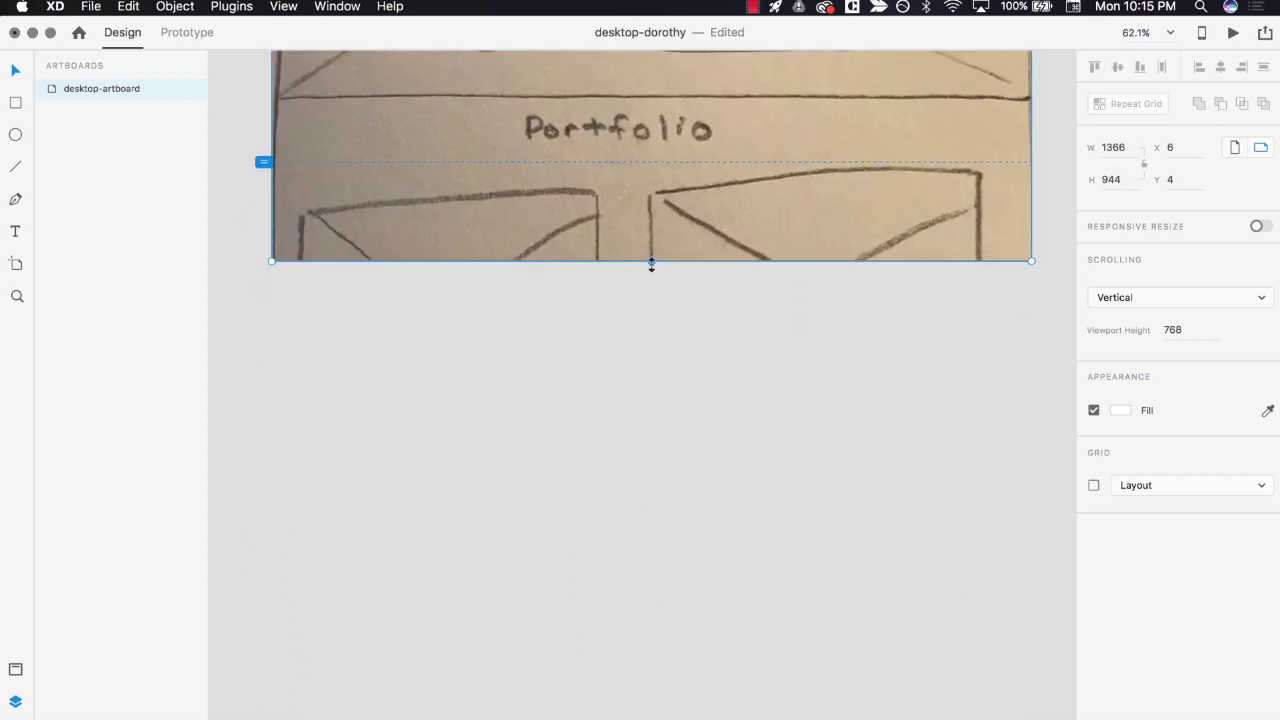
{"action": "left_click_drag", "start_coordinate": [651, 263], "coordinate": [651, 657]}
{"action": "scroll", "coordinate": [651, 654], "scroll_direction": "down", "scroll_amount": 10}
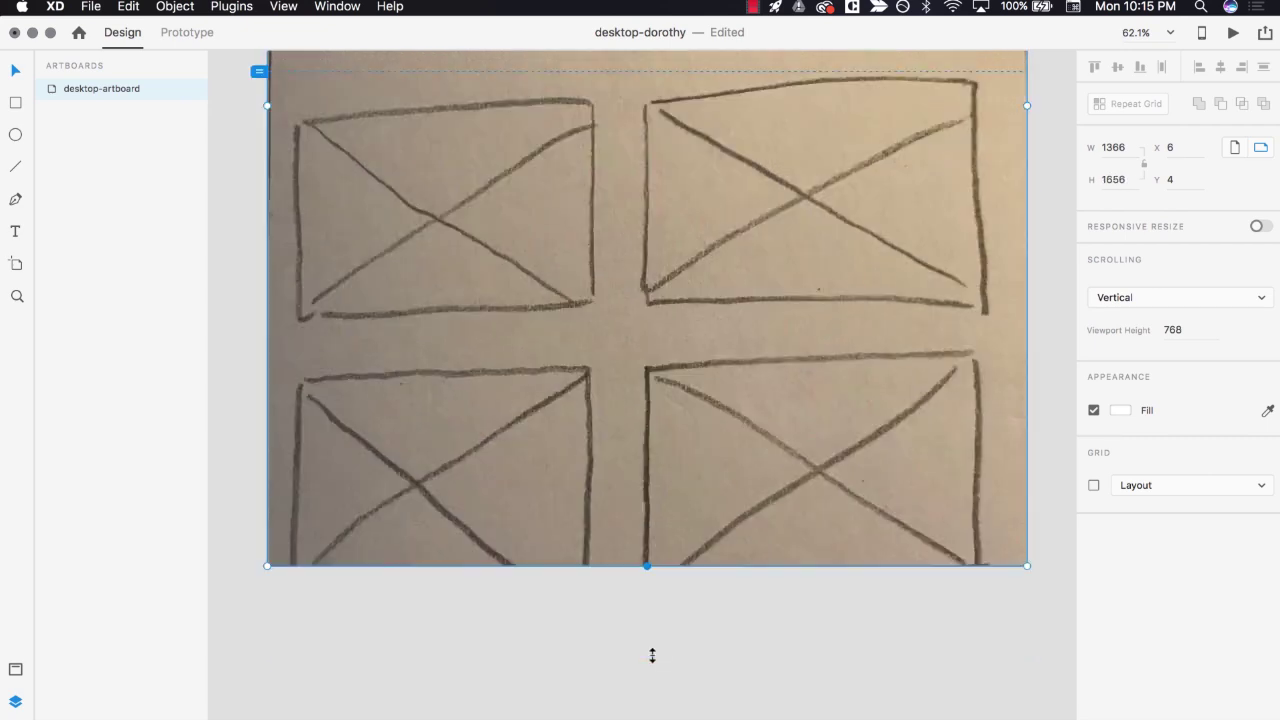
{"action": "left_click_drag", "start_coordinate": [641, 268], "coordinate": [616, 625]}
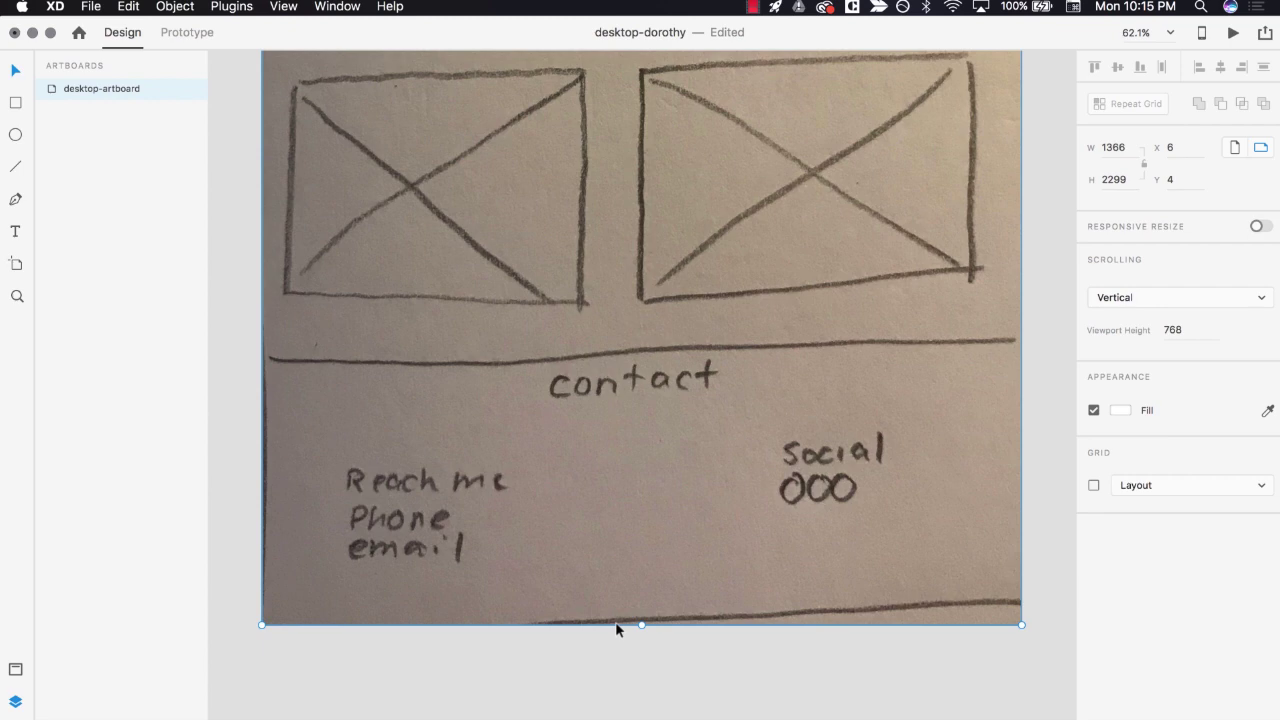
{"action": "scroll", "coordinate": [616, 628], "scroll_direction": "up", "scroll_amount": 15}
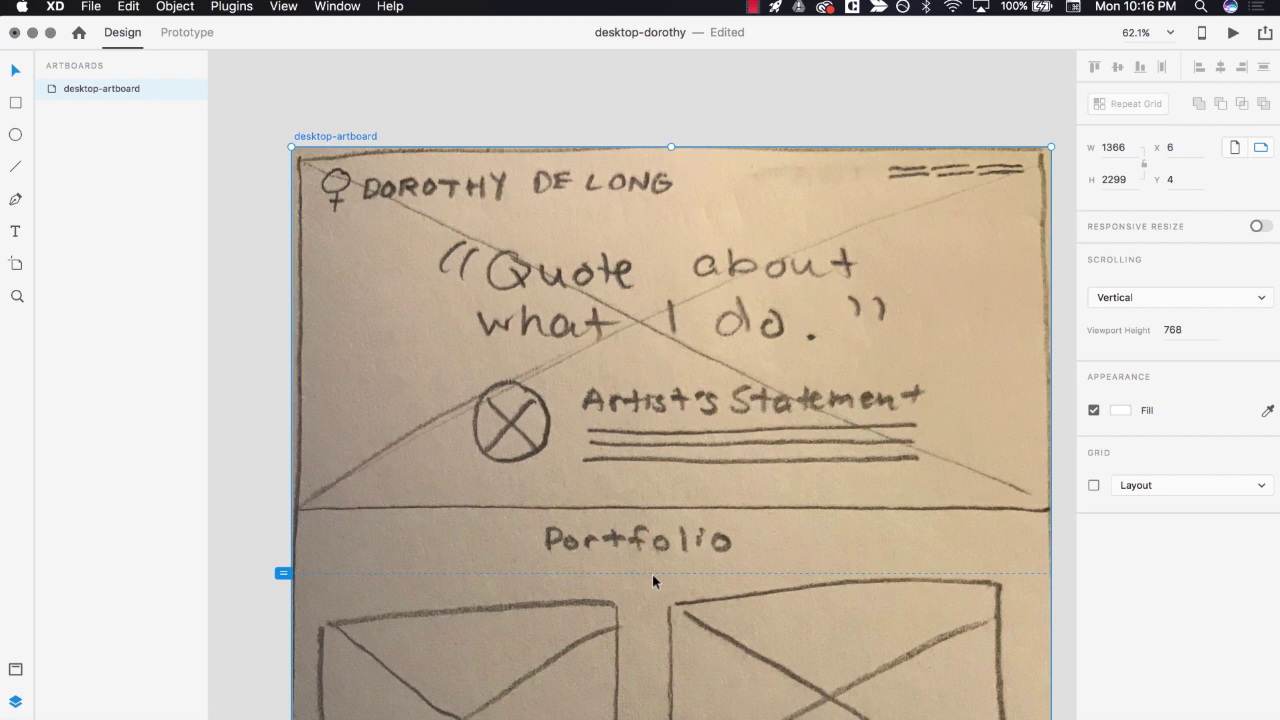
- Set the Julieta-paper sketch to 50% opacity and lock its layer
{"action": "left_click", "coordinate": [630, 474]}
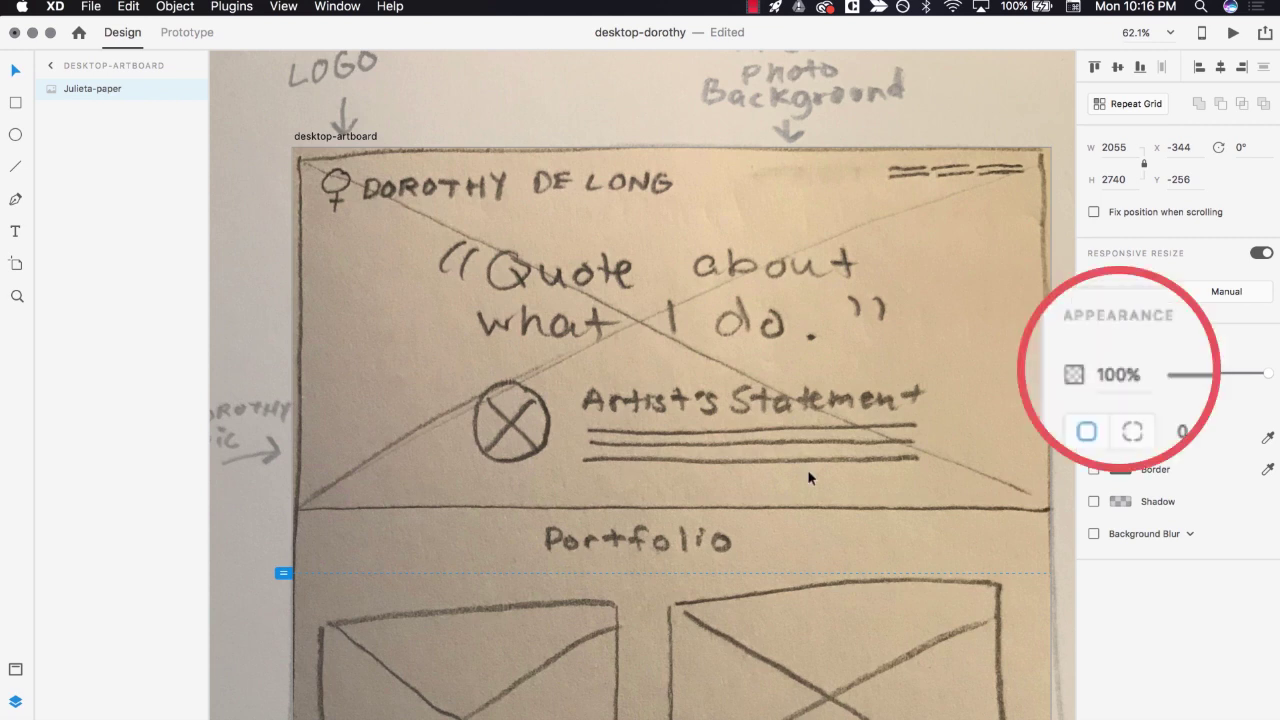
{"action": "left_click", "coordinate": [1118, 376]}
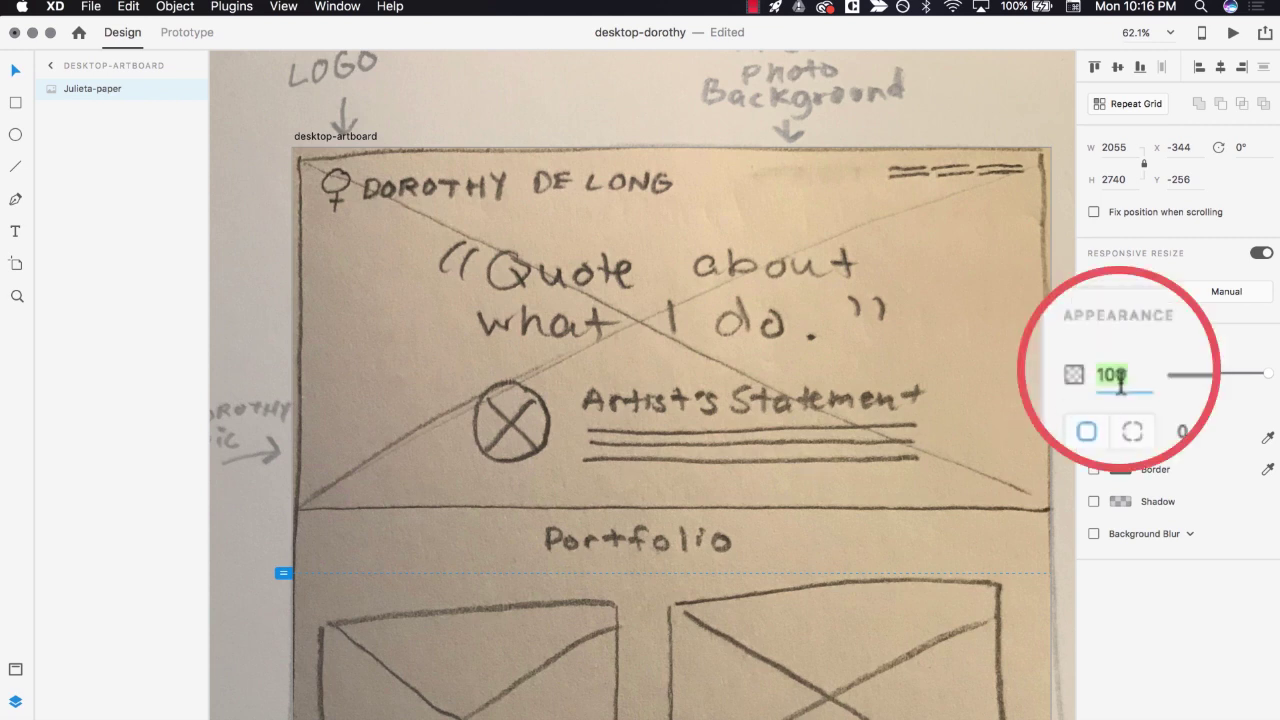
{"action": "type", "text": "50"}
{"action": "key", "text": "Return"}
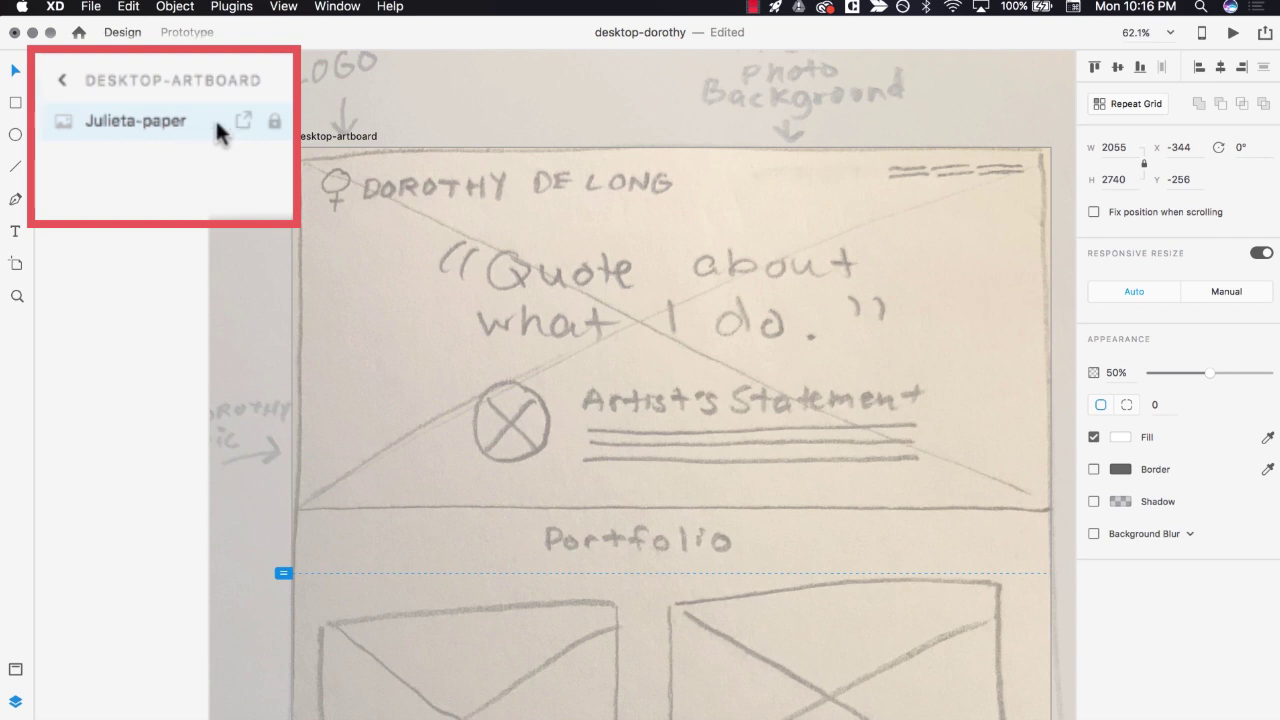
{"action": "left_click", "coordinate": [276, 120]}
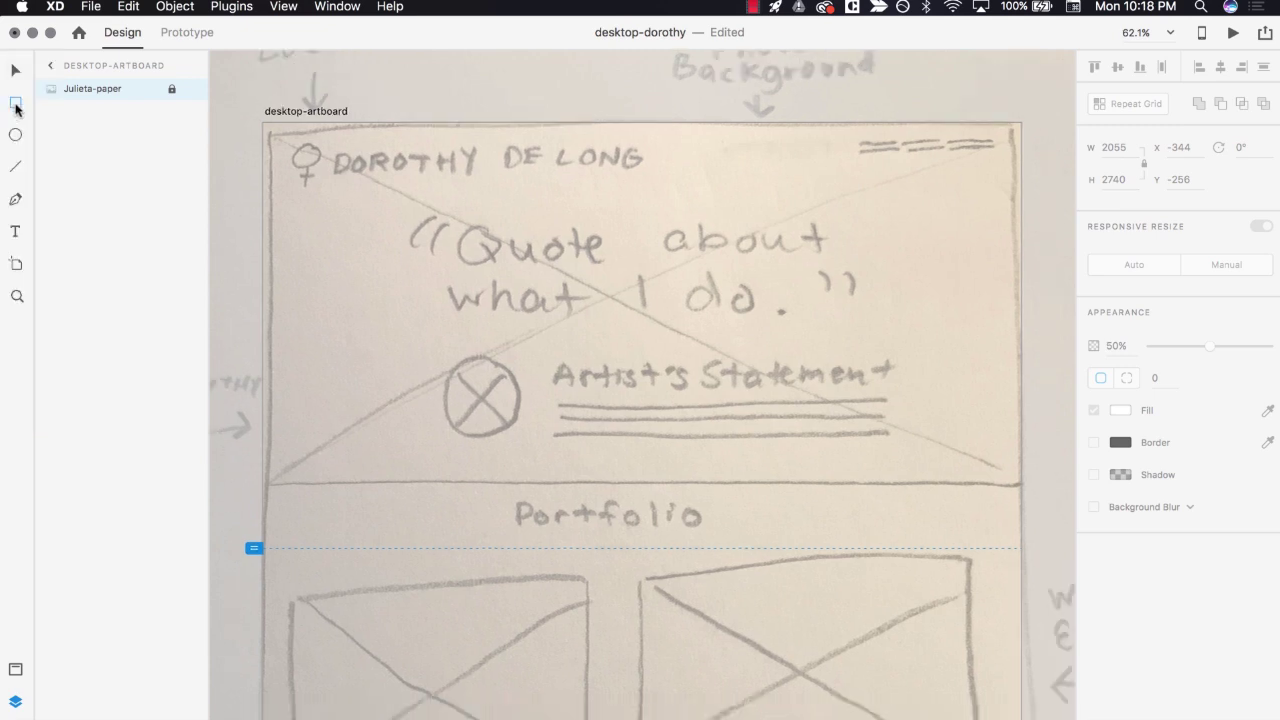
- Draw a white box over the first Portfolio sketch box and add a centred 30 pt 'Portfolio' heading
{"action": "scroll", "coordinate": [349, 305], "scroll_direction": "down", "scroll_amount": 6}
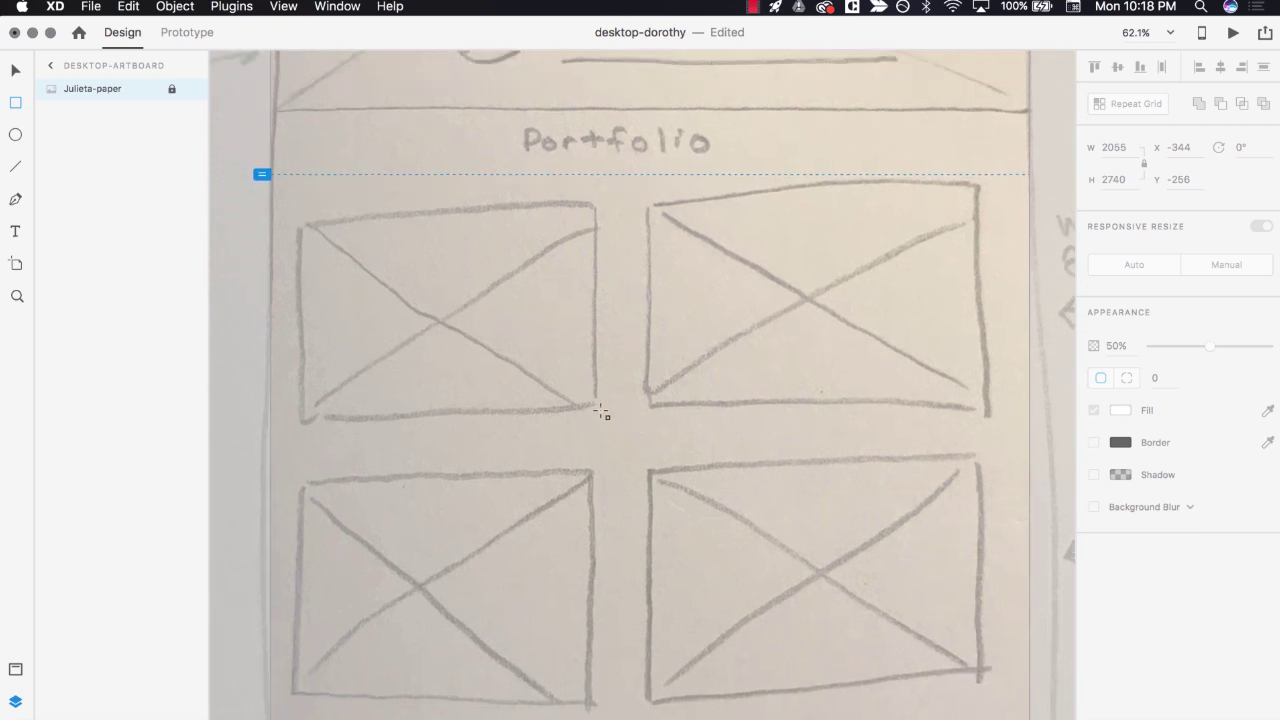
{"action": "mouse_move", "coordinate": [600, 409]}
{"action": "left_mouse_down"}
{"action": "mouse_move", "coordinate": [280, 240]}
{"action": "mouse_move", "coordinate": [302, 196]}
{"action": "left_mouse_up"}
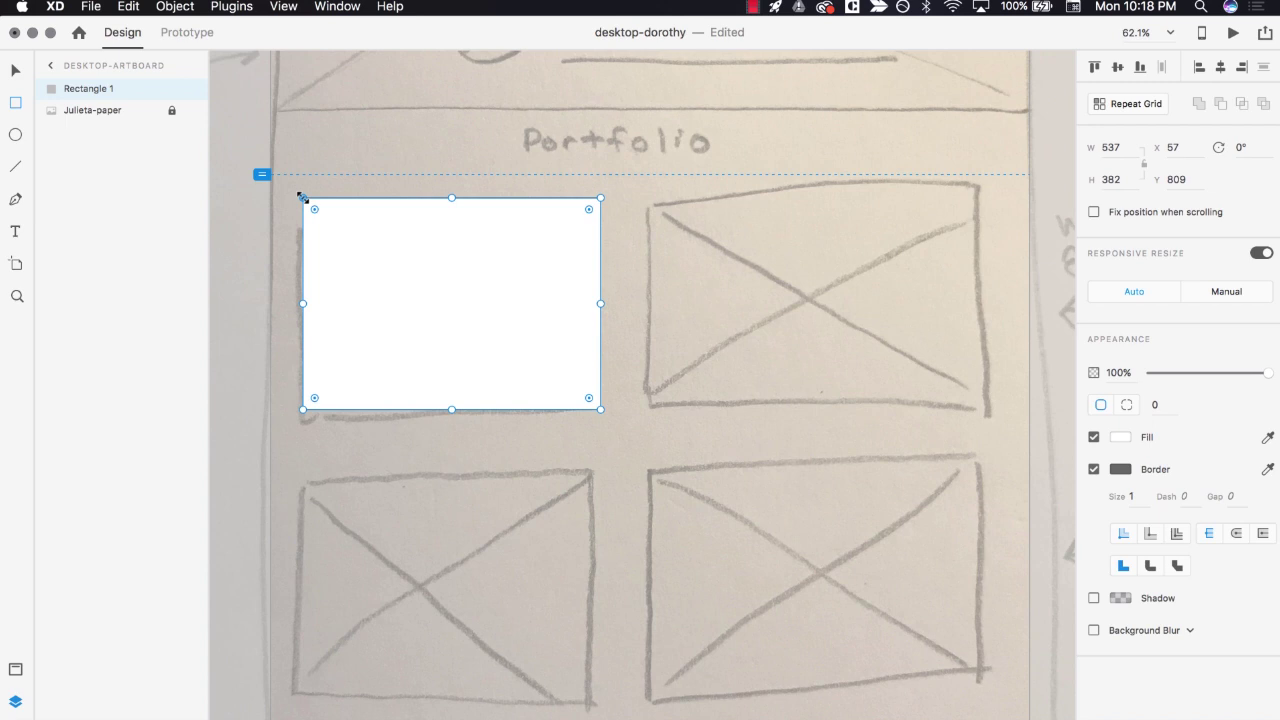
{"action": "left_click", "coordinate": [12, 232]}
{"action": "left_click_drag", "start_coordinate": [517, 122], "coordinate": [714, 160]}
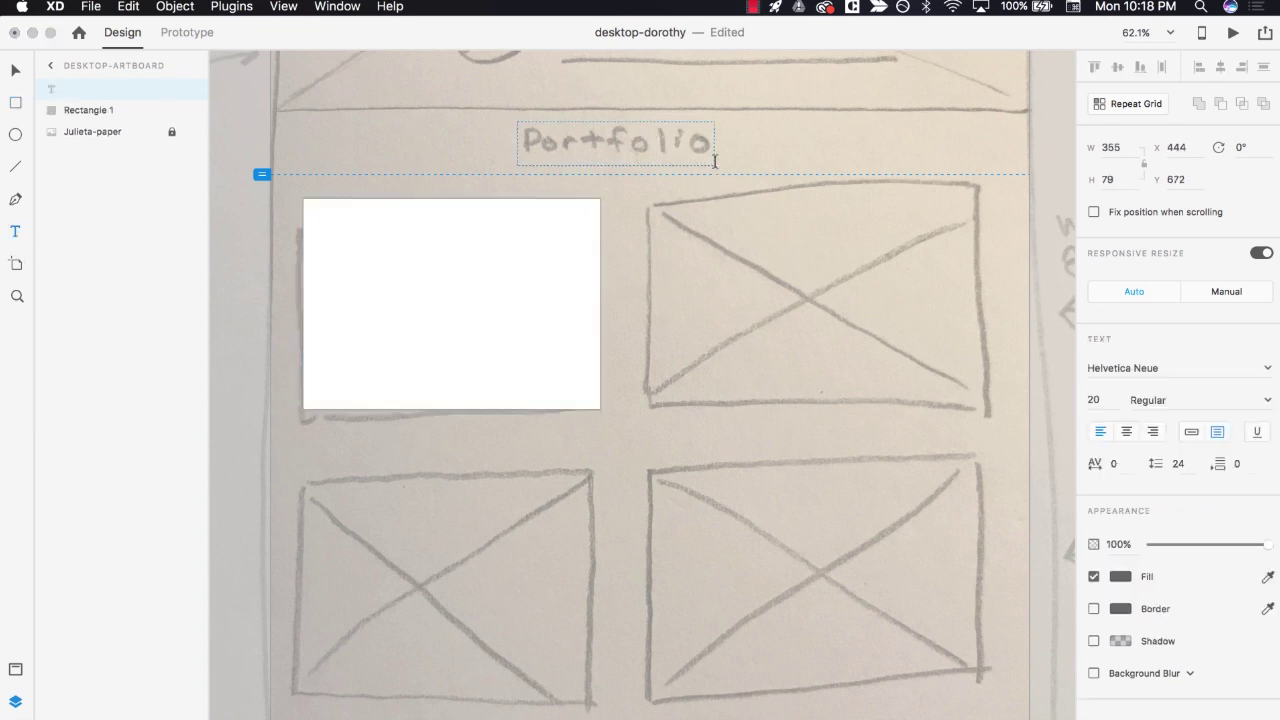
{"action": "type", "text": "Portfolio"}
{"action": "key", "text": "super+a"}
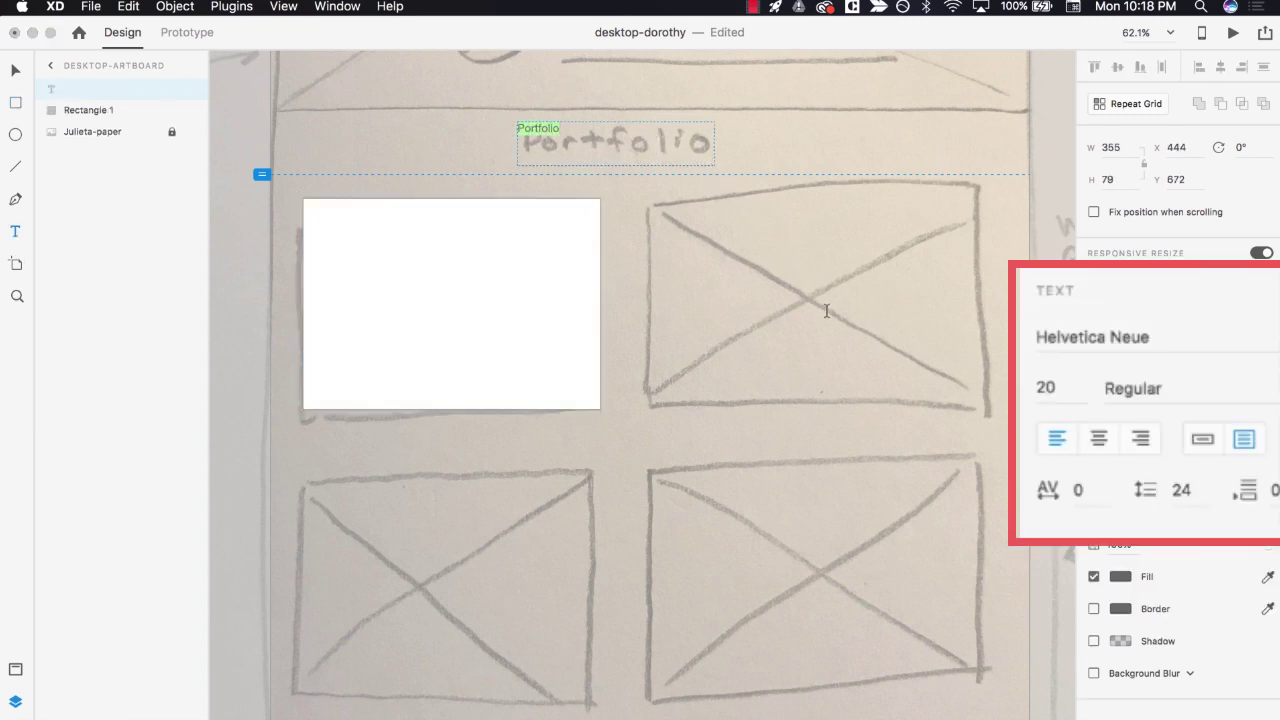
{"action": "left_click", "coordinate": [1126, 431]}
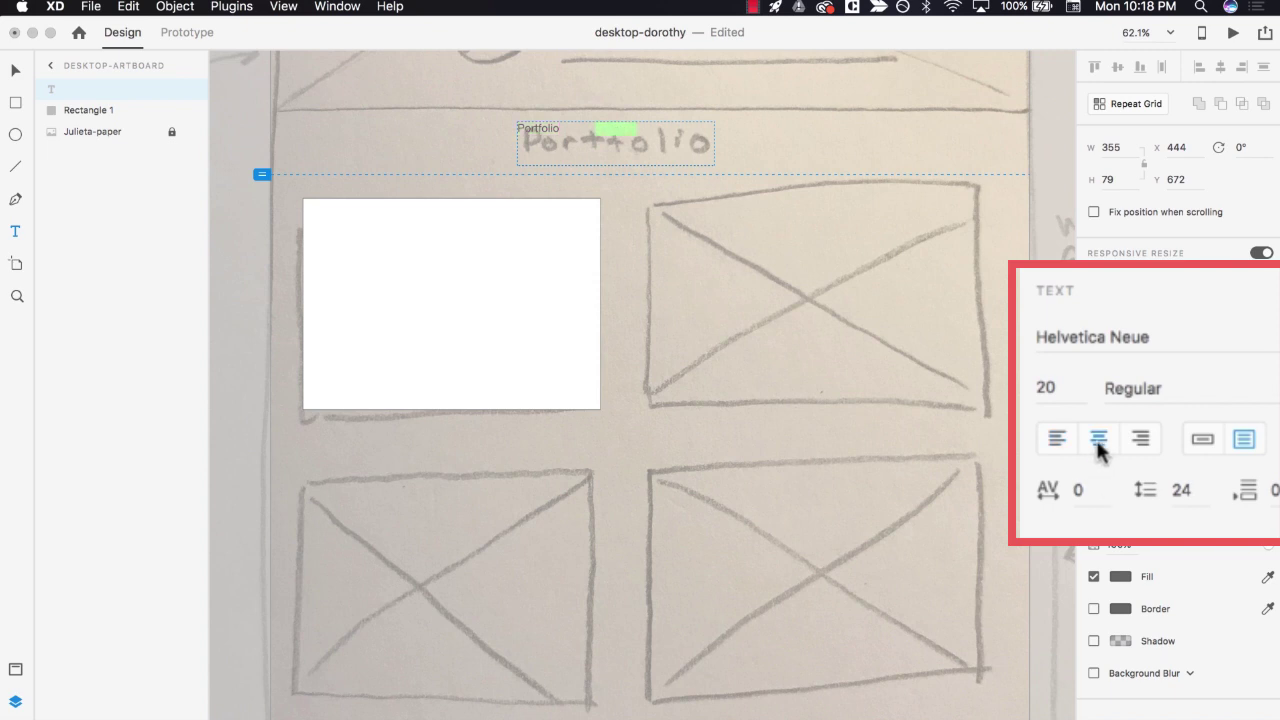
{"action": "left_click", "coordinate": [1066, 389]}
{"action": "type", "text": "30"}
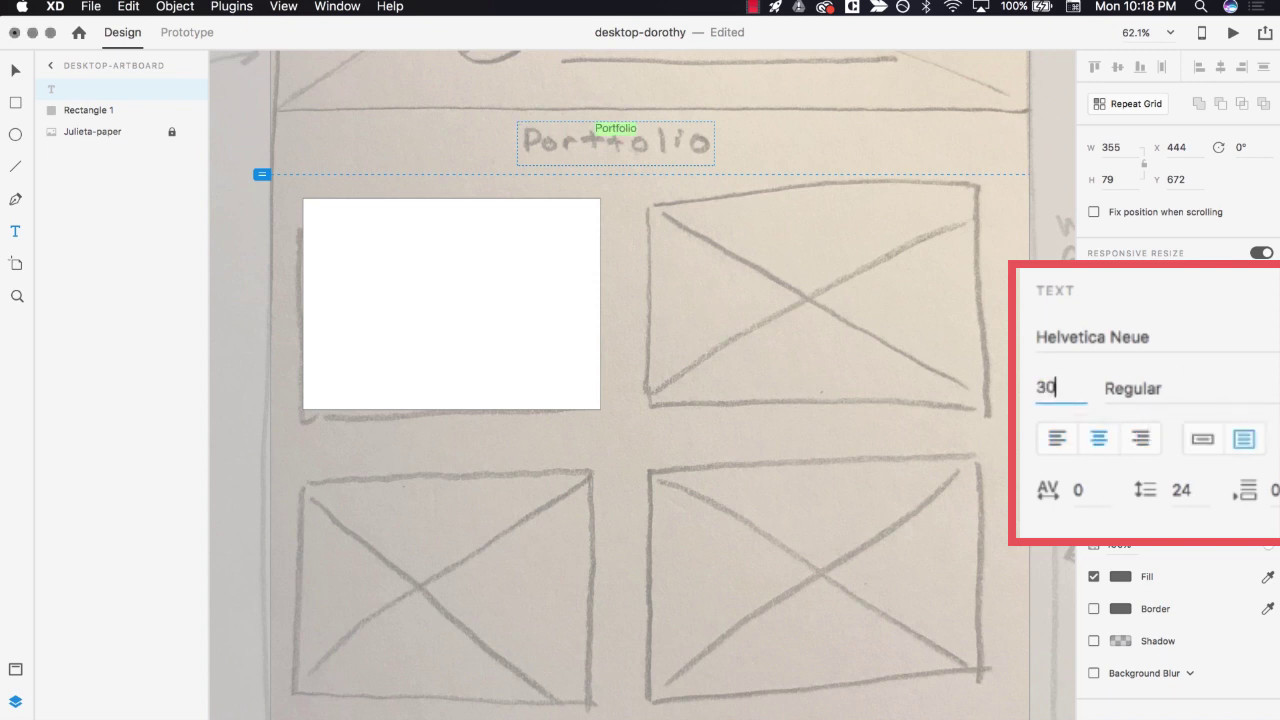
{"action": "key", "text": "Return"}
{"action": "left_click", "coordinate": [15, 70]}
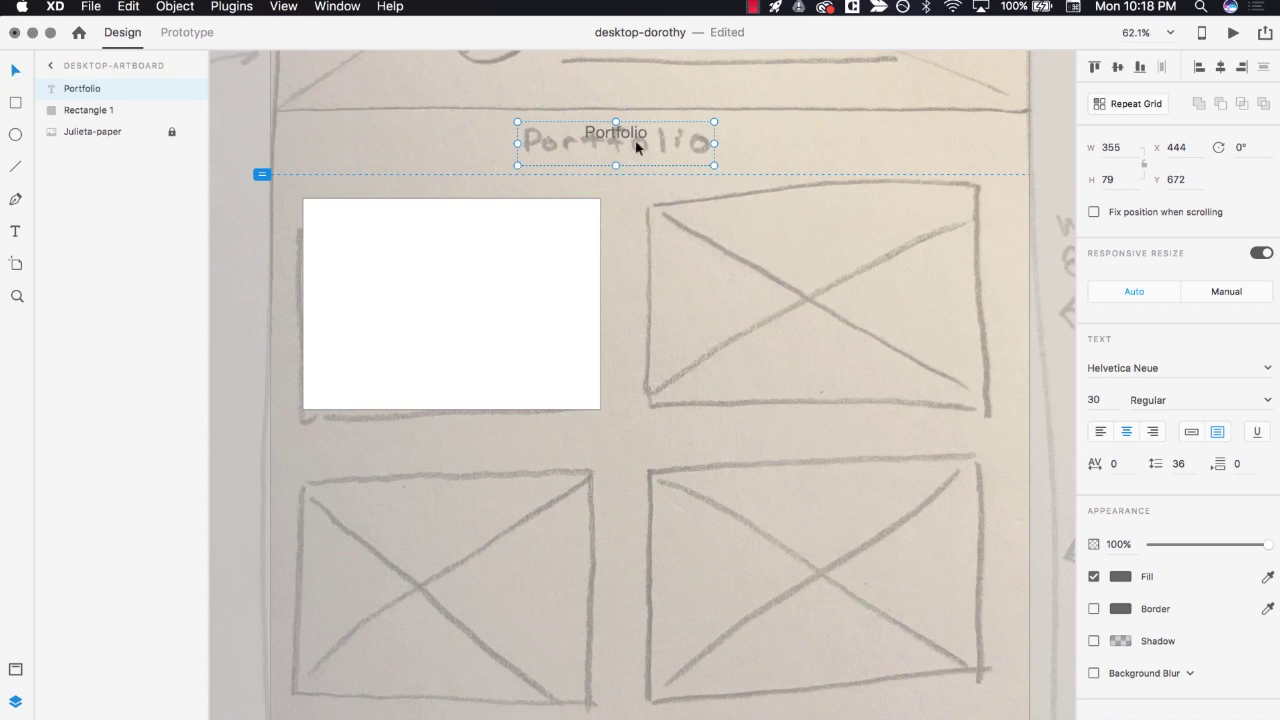
{"action": "left_click_drag", "start_coordinate": [615, 122], "coordinate": [623, 138]}
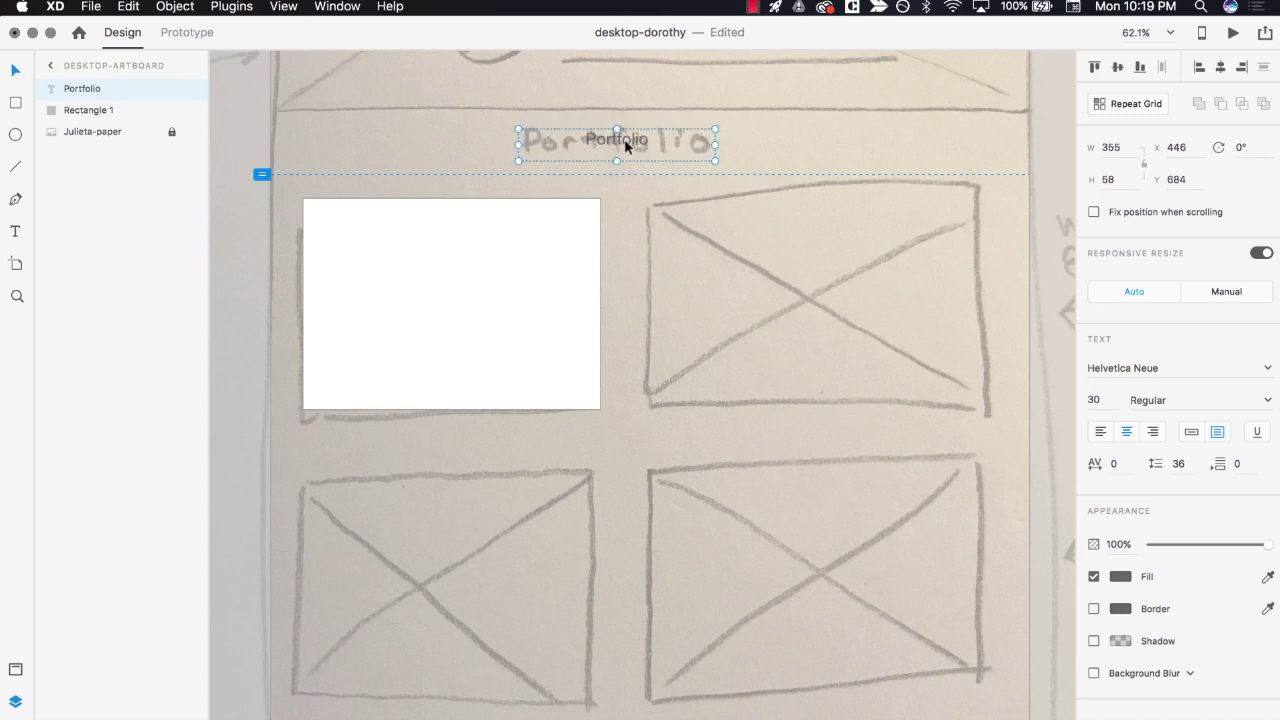
- Duplicate the white box onto the second Portfolio sketch box
{"action": "left_click", "coordinate": [511, 343]}
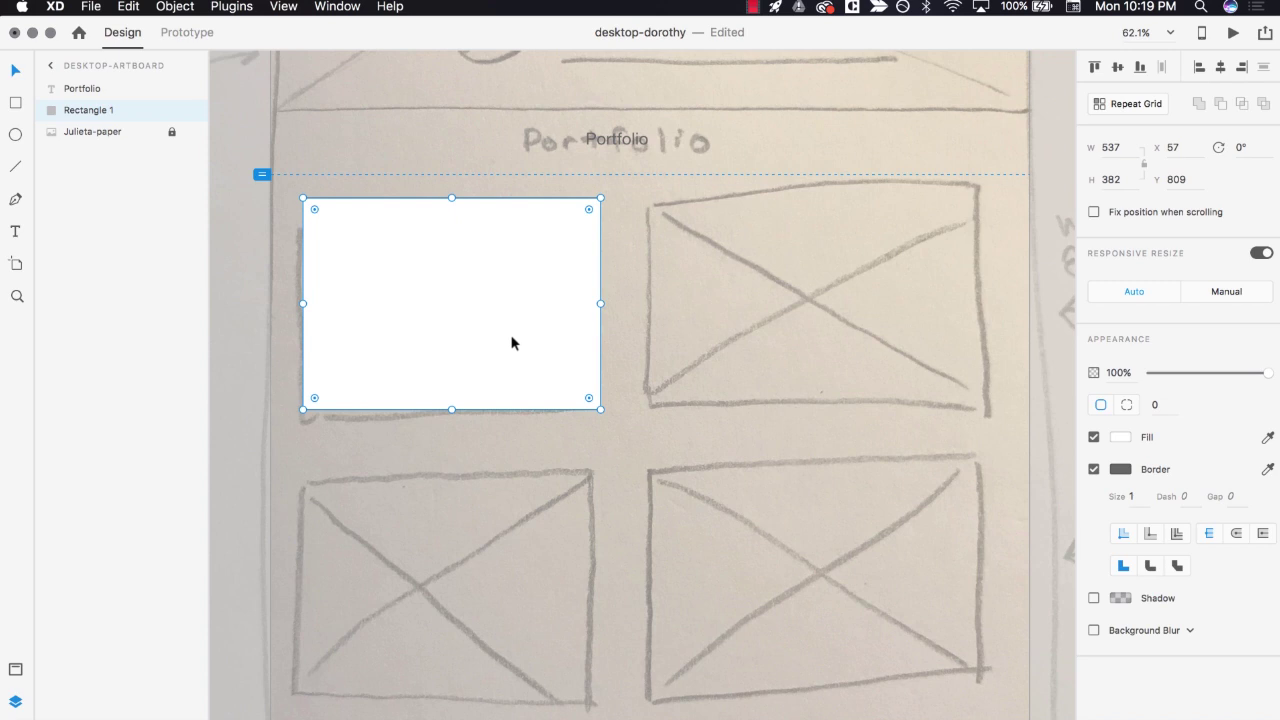
{"action": "key", "text": "super+c"}
{"action": "key", "text": "super+v"}
{"action": "mouse_move", "coordinate": [509, 340]}
{"action": "left_mouse_down"}
{"action": "mouse_move", "coordinate": [571, 305]}
{"action": "mouse_move", "coordinate": [822, 304]}
{"action": "mouse_move", "coordinate": [782, 311]}
{"action": "left_mouse_up"}
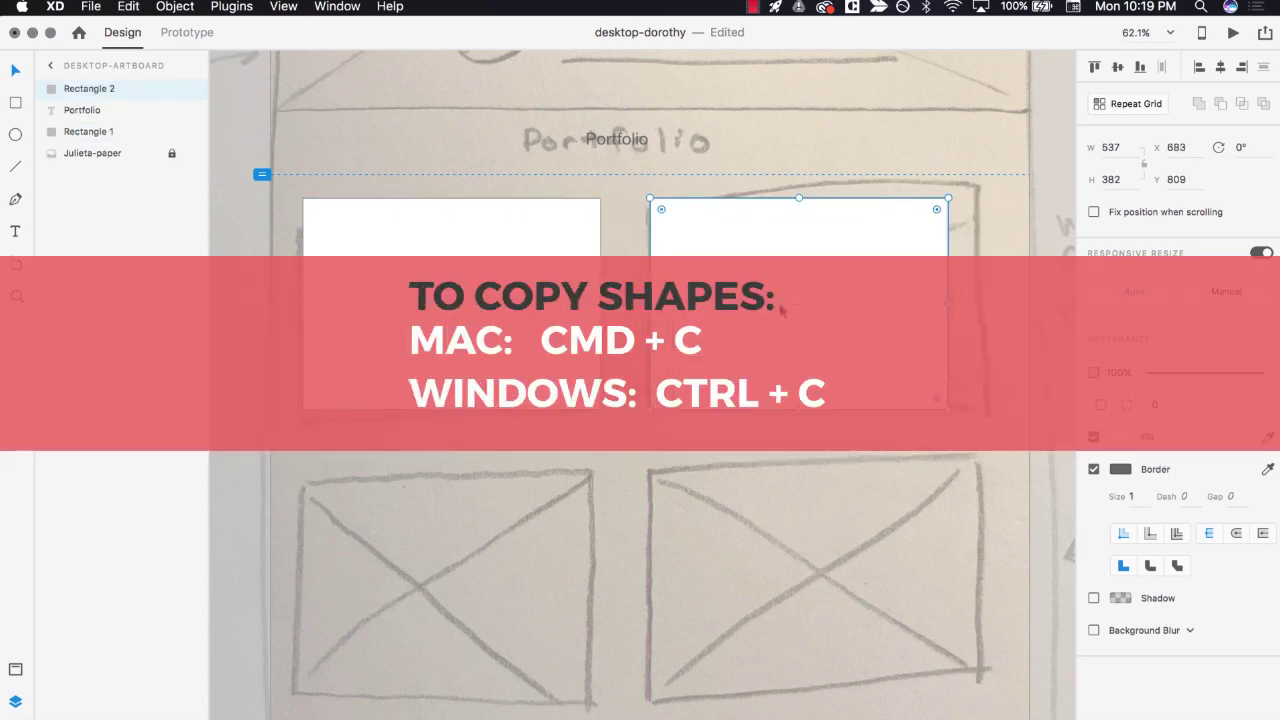
- Paste two more white boxes onto the lower-left and lower-right Portfolio sketch boxes
{"action": "key", "text": "super+v"}
{"action": "mouse_move", "coordinate": [470, 267]}
{"action": "left_mouse_down"}
{"action": "mouse_move", "coordinate": [470, 582]}
{"action": "mouse_move", "coordinate": [462, 536]}
{"action": "left_mouse_up"}
{"action": "key", "text": "super+v"}
{"action": "left_click_drag", "start_coordinate": [423, 287], "coordinate": [766, 557]}
{"action": "scroll", "coordinate": [740, 470], "scroll_direction": "up", "scroll_amount": 8}
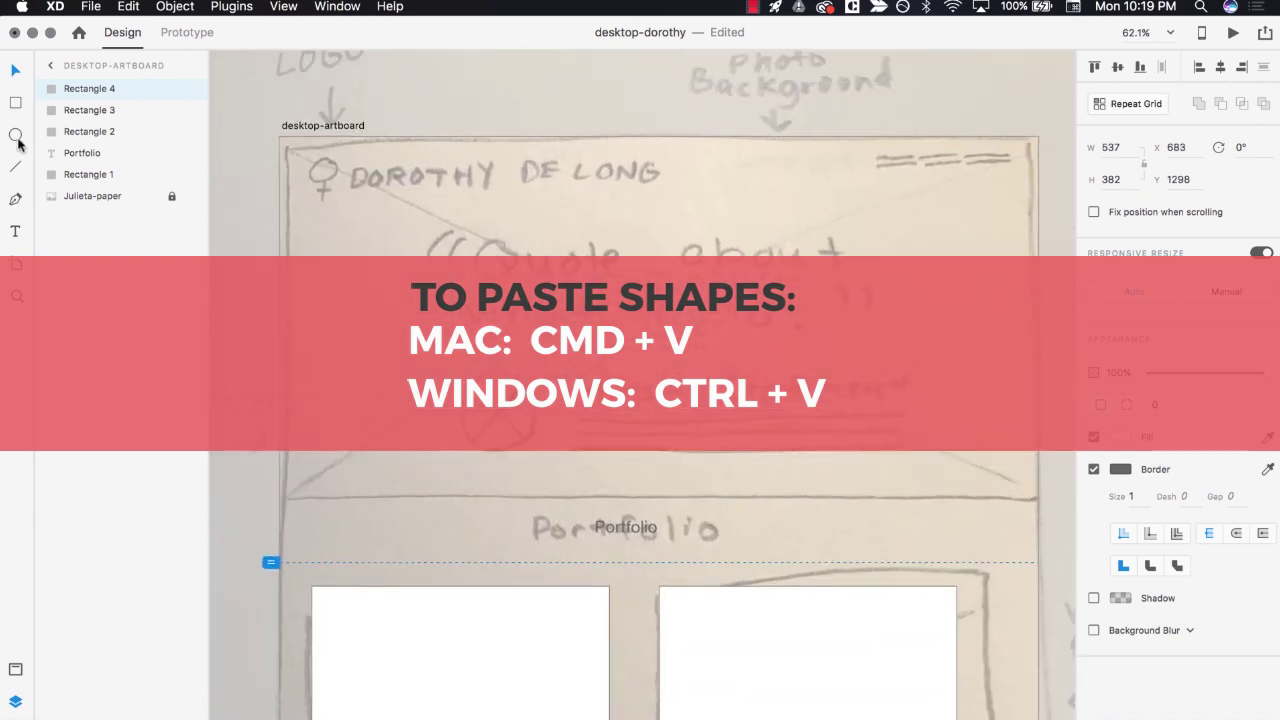
- Draw a circle over the sketched picture and add a left-aligned 'Artists Statement' heading
{"action": "left_click_drag", "start_coordinate": [455, 368], "coordinate": [546, 459]}
{"action": "left_click_drag", "start_coordinate": [570, 369], "coordinate": [903, 404]}
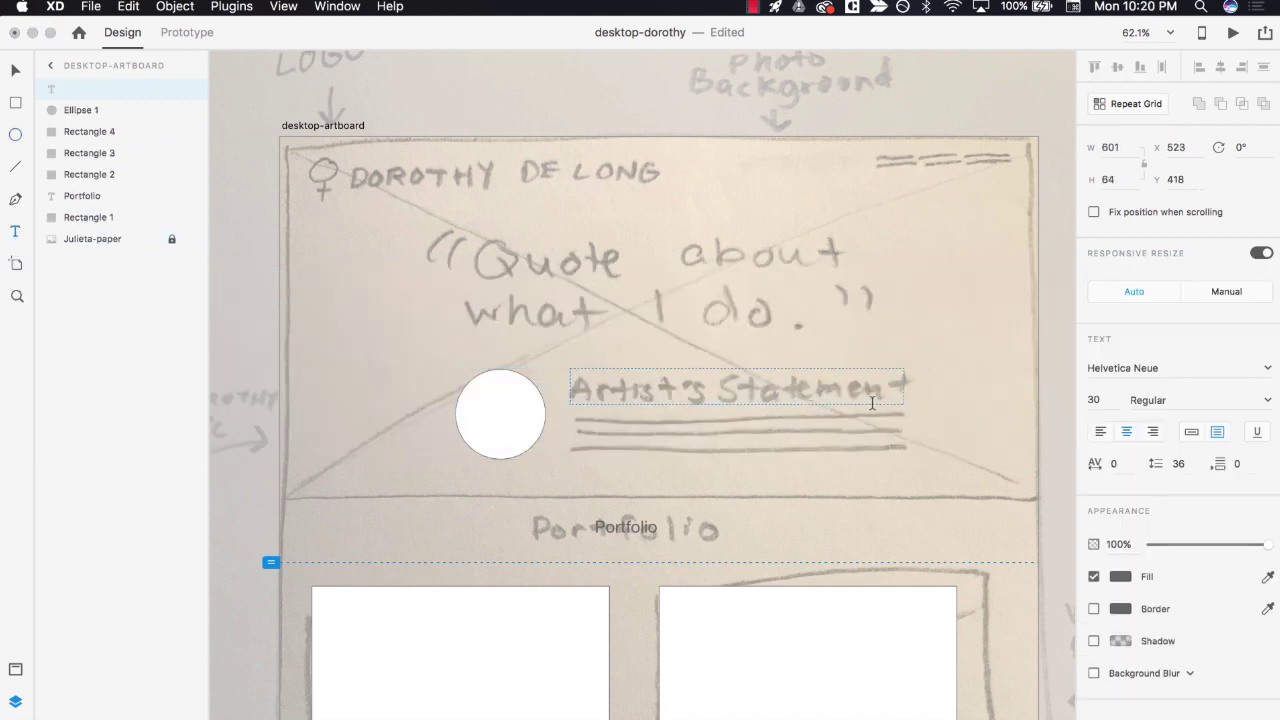
{"action": "type", "text": "Artists Statement"}
{"action": "left_click", "coordinate": [1100, 431]}
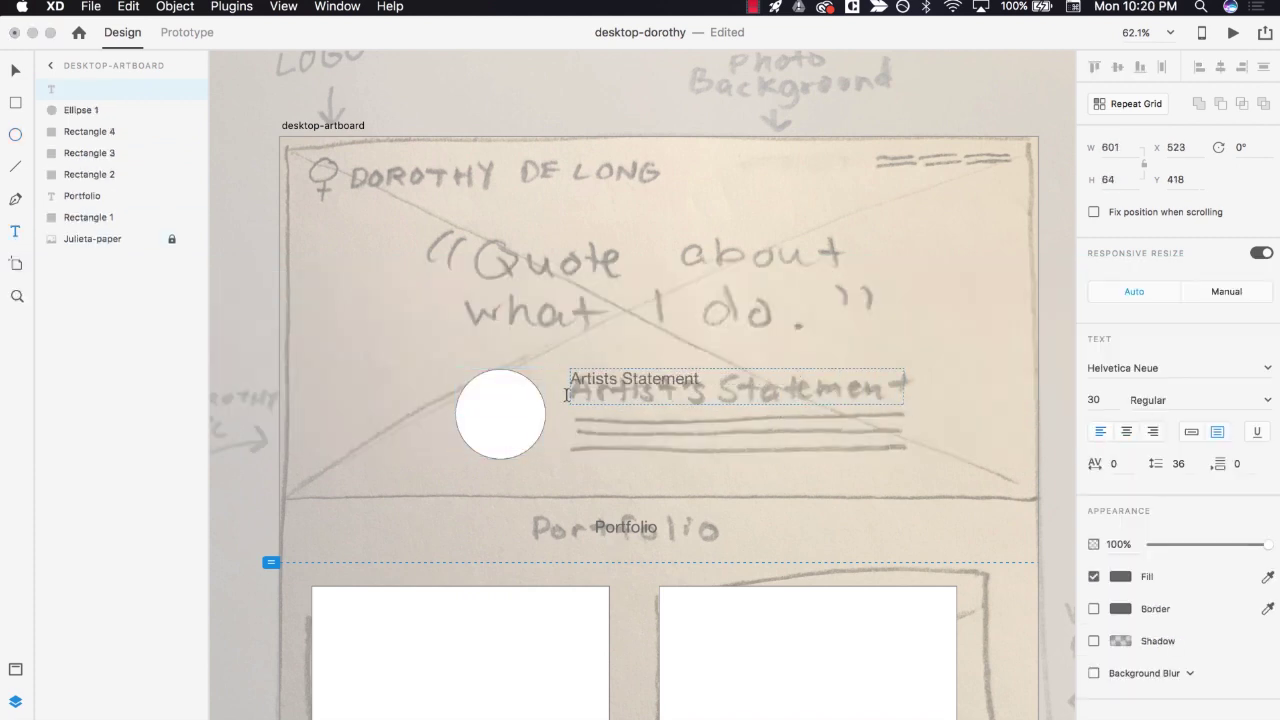
{"action": "key", "text": "Escape"}
{"action": "right_click", "coordinate": [83, 95]}
{"action": "key", "text": "Escape"}
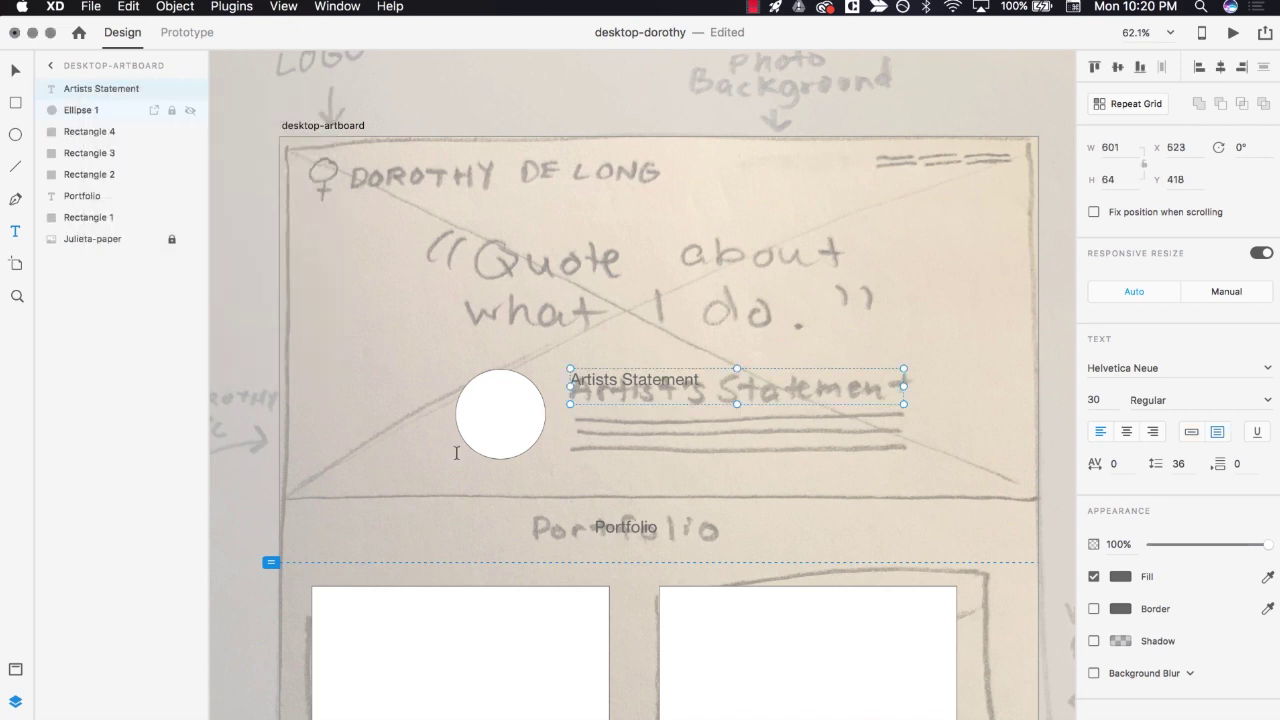
- Add a 20 pt placeholder paragraph under the heading, with the sentence pasted twice
{"action": "mouse_move", "coordinate": [570, 437]}
{"action": "left_mouse_down"}
{"action": "mouse_move", "coordinate": [639, 459]}
{"action": "mouse_move", "coordinate": [905, 411]}
{"action": "left_mouse_up"}
{"action": "type", "text": "Pla"}
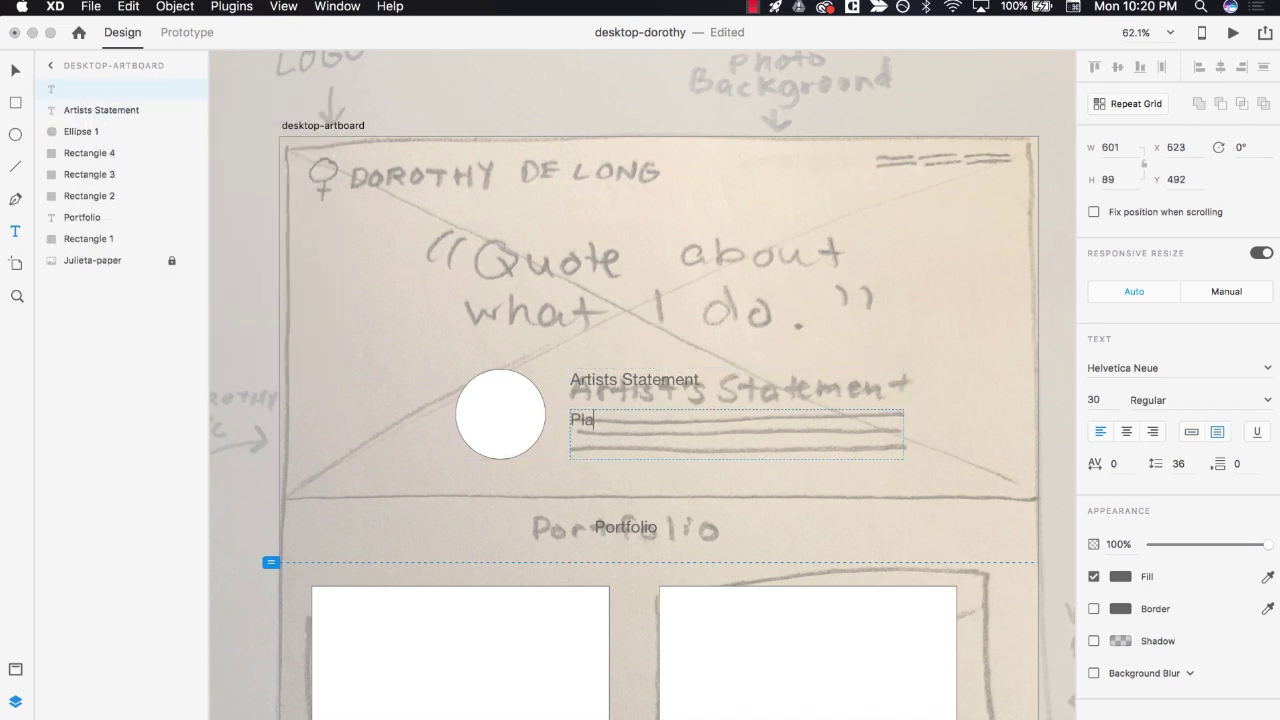
{"action": "type", "text": "ceholder text for an Artists Statem"}
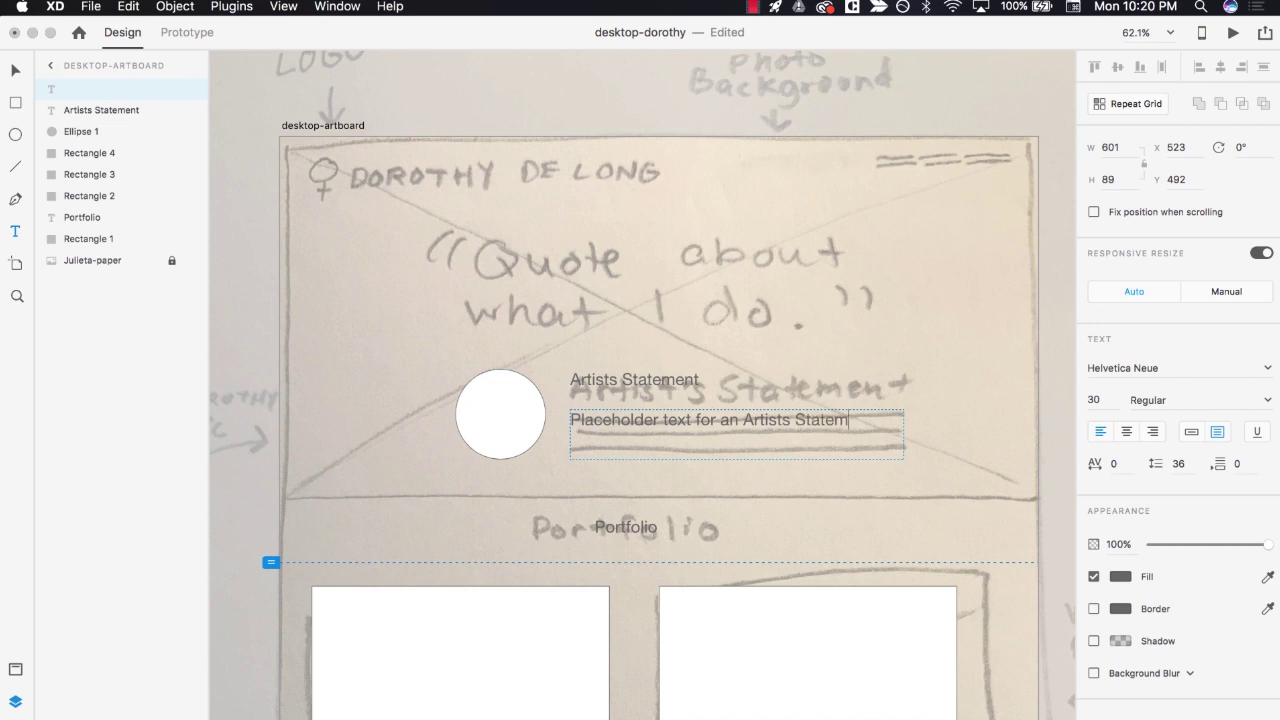
{"action": "type", "text": "ent by Dorothy, Place holder text!"}
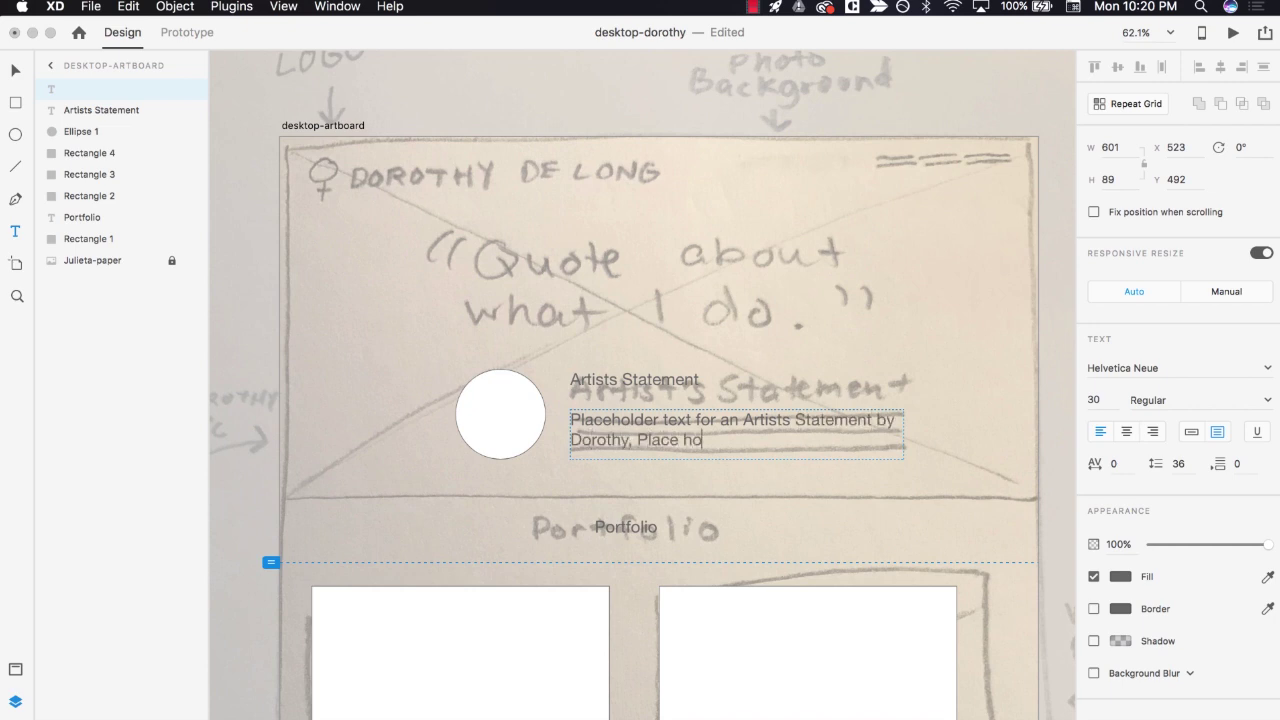
{"action": "key", "text": "super+a"}
{"action": "key", "text": "super+shift+comma"}
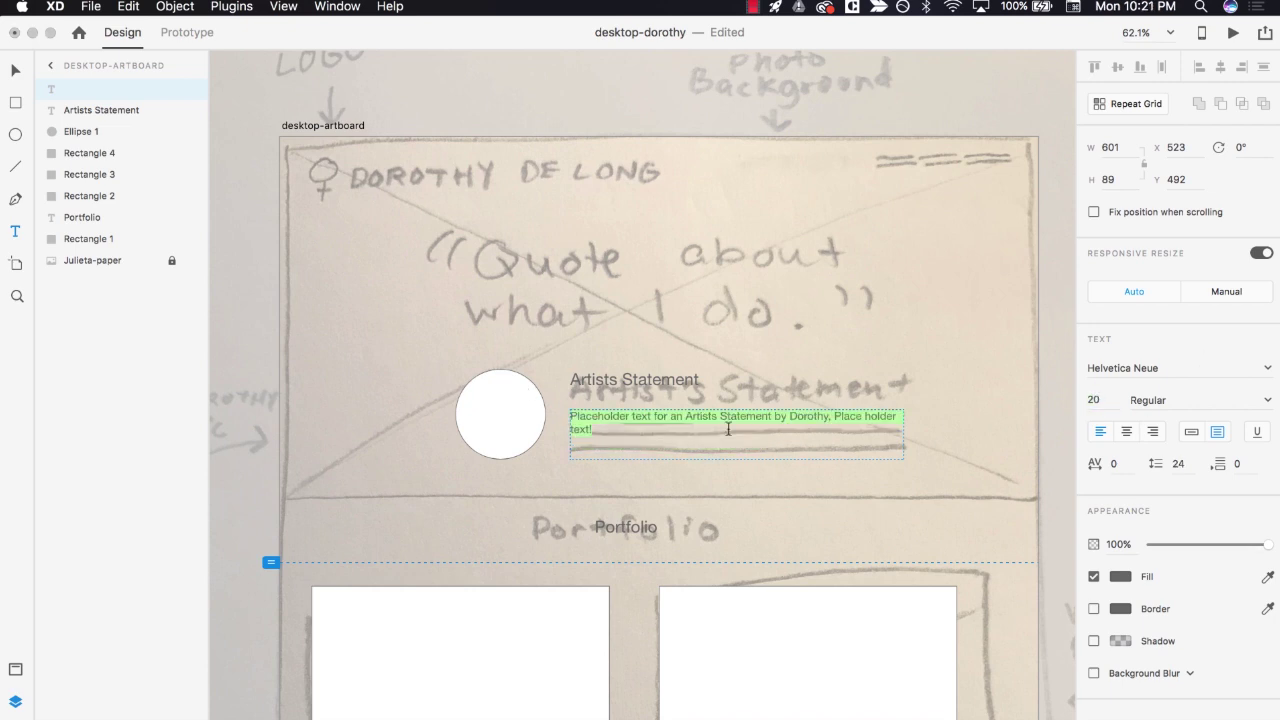
{"action": "key", "text": "Right"}
{"action": "key", "text": "super+v"}
- Add the 60 pt quote "A Big Quote about Dorothy's Mission!" over the quote sketch
{"action": "left_click_drag", "start_coordinate": [425, 216], "coordinate": [881, 344]}
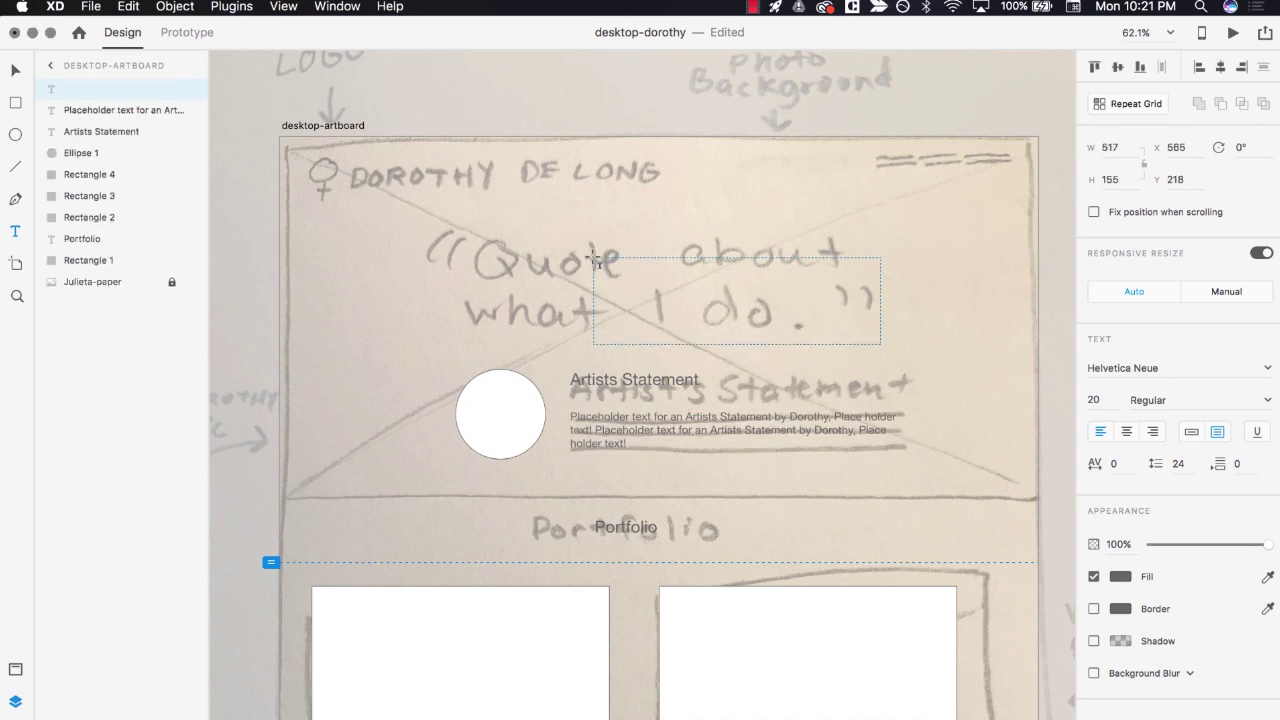
{"action": "type", "text": "\"A Big Quote about Dorothy's"}
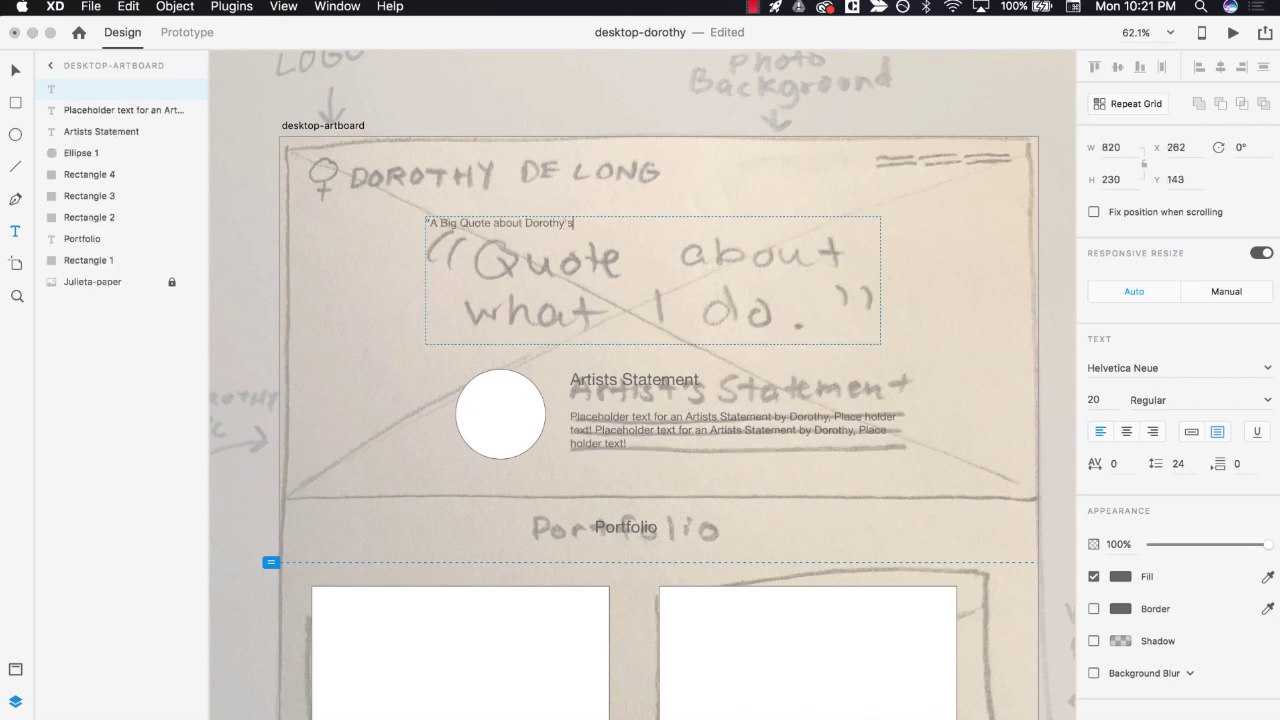
{"action": "type", "text": " Mission!\""}
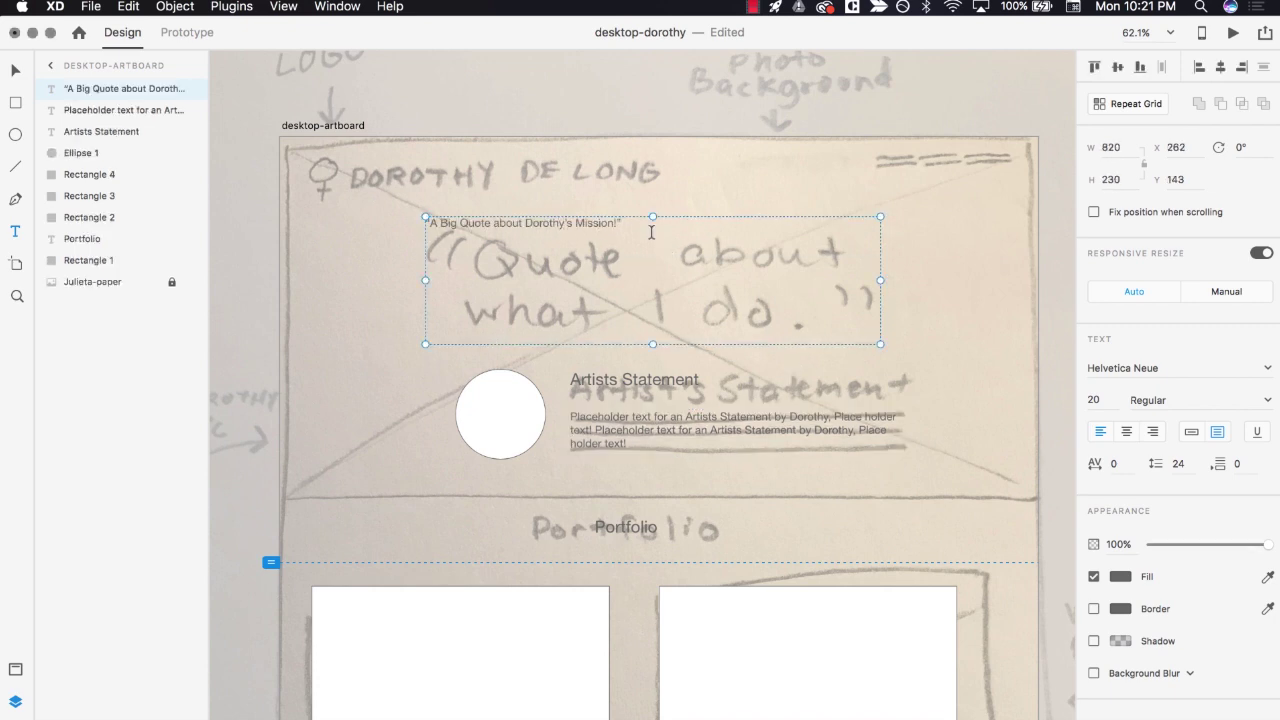
{"action": "key", "text": "super+a"}
{"action": "left_click", "coordinate": [1100, 400]}
{"action": "type", "text": "60"}
{"action": "key", "text": "Return"}
{"action": "key", "text": "Escape"}
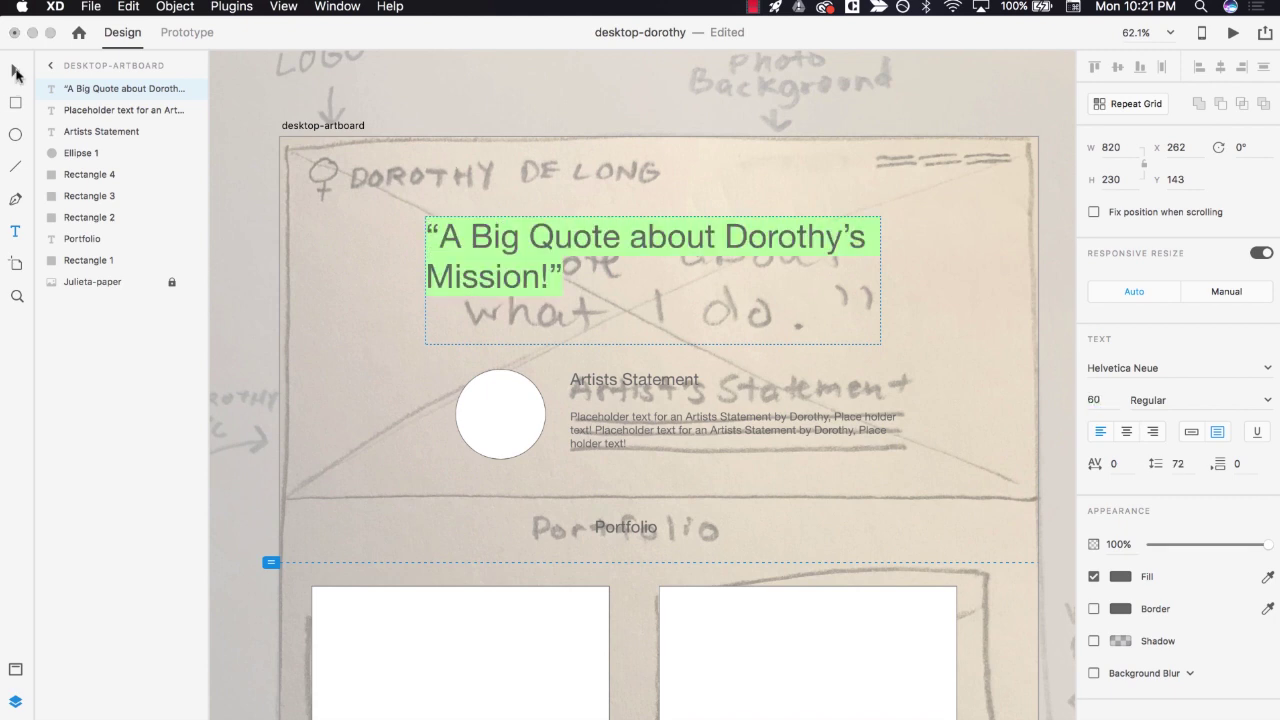
{"action": "left_click_drag", "start_coordinate": [628, 242], "coordinate": [634, 271]}
{"action": "left_click", "coordinate": [594, 234]}
{"action": "left_click", "coordinate": [15, 231]}
{"action": "left_click_drag", "start_coordinate": [349, 162], "coordinate": [659, 193]}
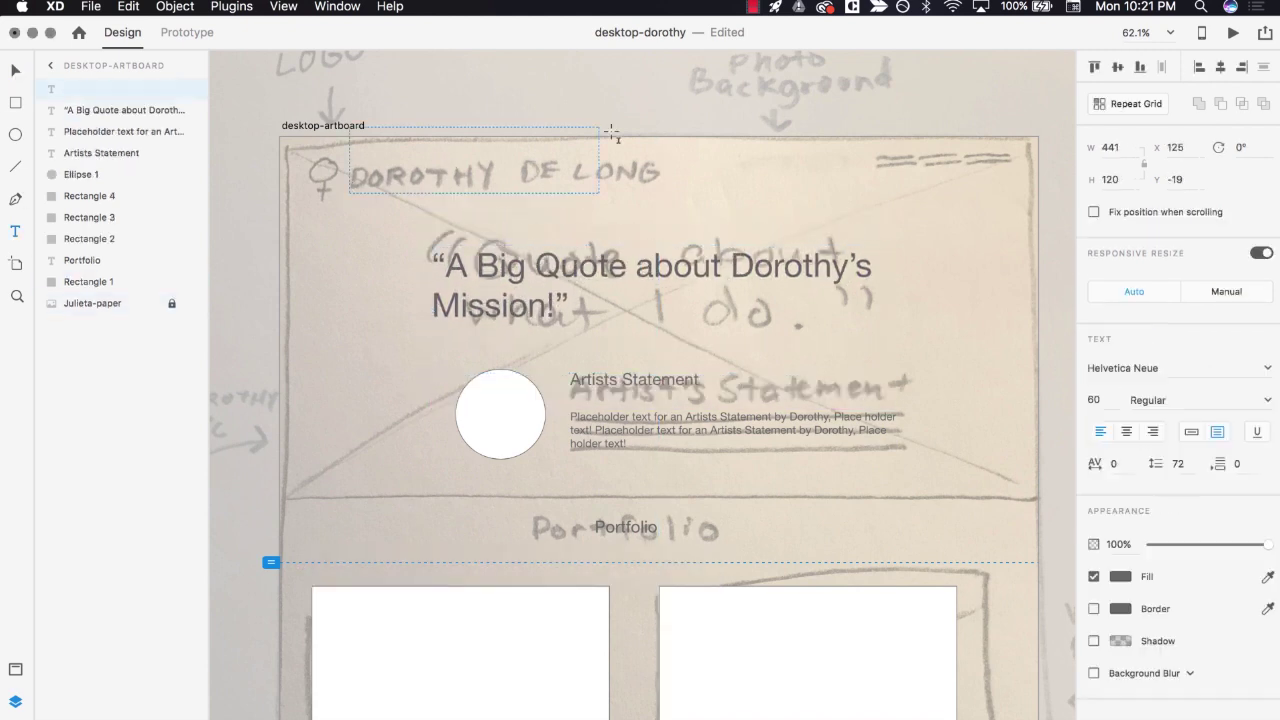
{"action": "key", "text": "super+a"}
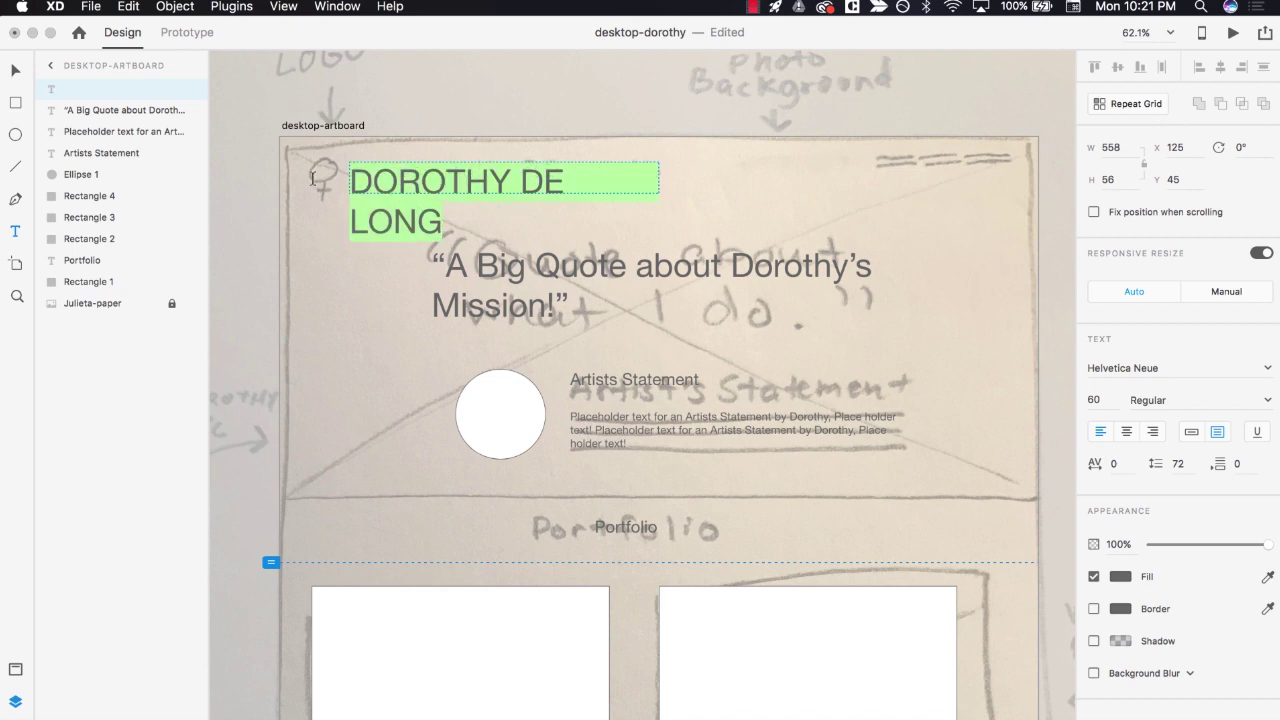
{"action": "left_click", "coordinate": [1092, 400]}
{"action": "key", "text": "Return"}
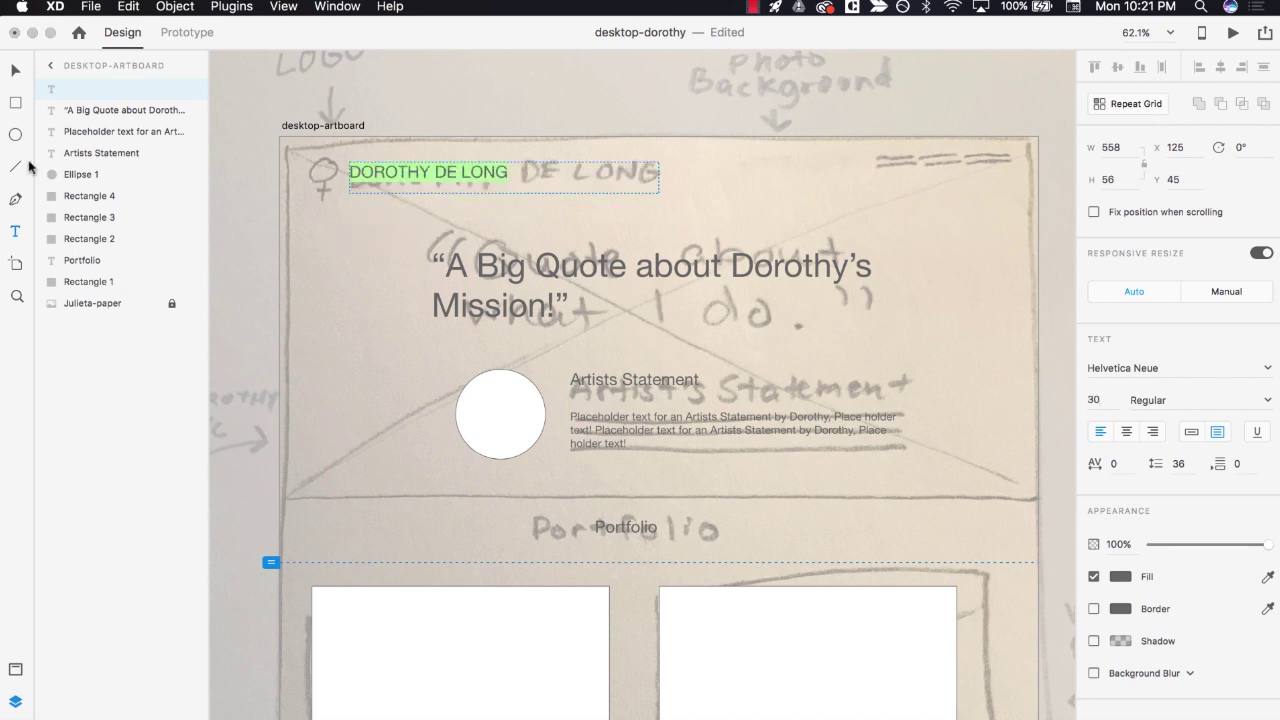
- Draw a logo placeholder rectangle to the left of the name
{"action": "key", "text": "Escape"}
{"action": "key", "text": "r"}
{"action": "left_click_drag", "start_coordinate": [304, 163], "coordinate": [341, 201]}
{"action": "key", "text": "v"}
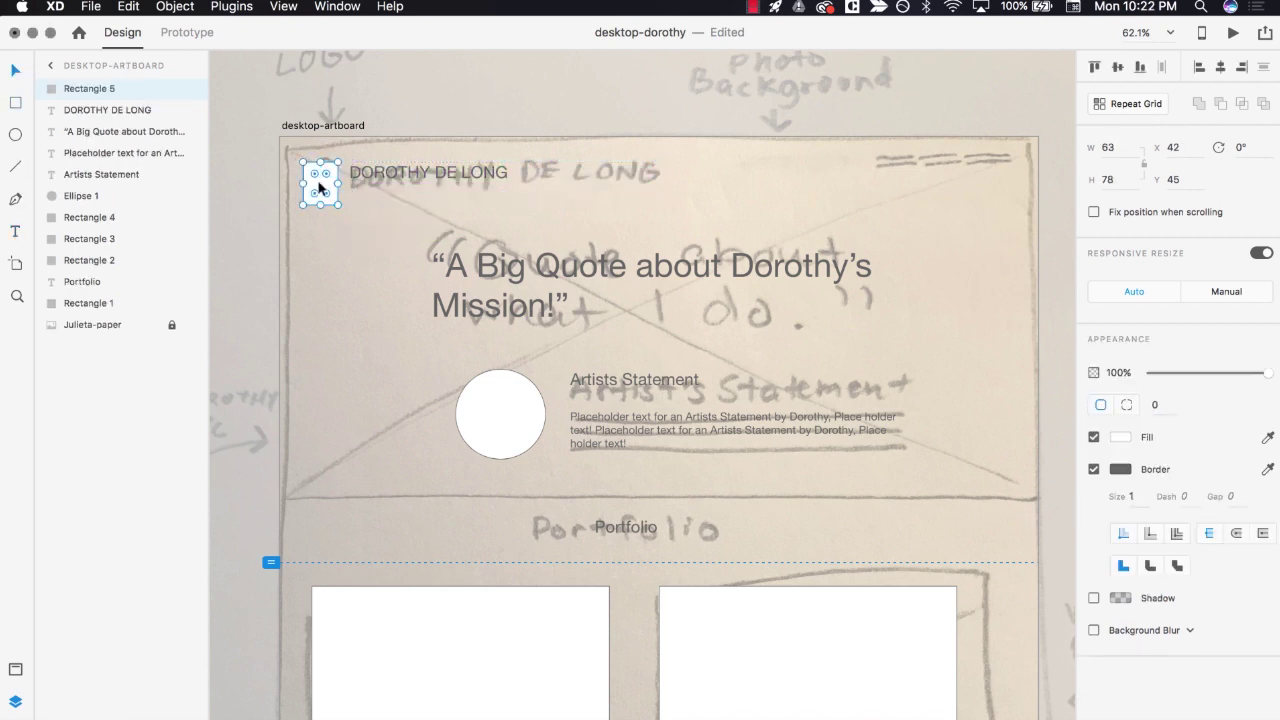
{"action": "left_click", "coordinate": [363, 261]}
- Add ABOUT and PORTFOLIO navigation labels at the top right
{"action": "key", "text": "t"}
{"action": "left_click", "coordinate": [856, 168]}
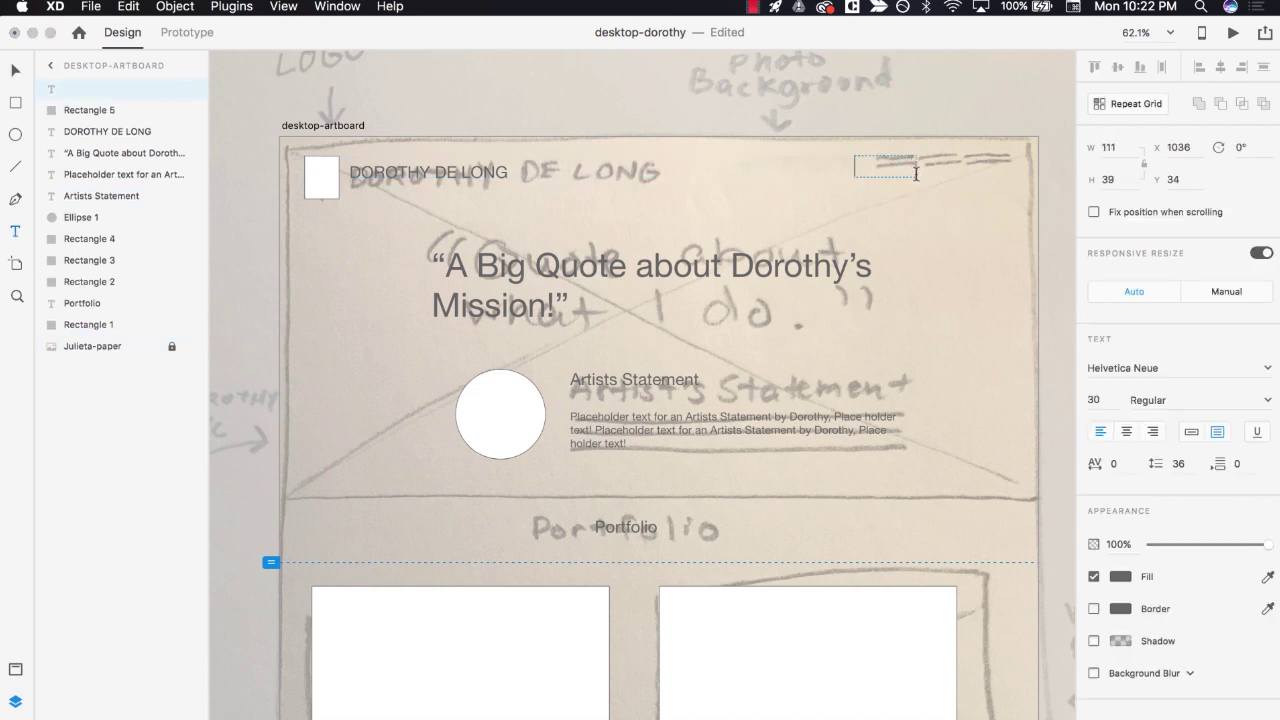
{"action": "type", "text": "ABOUT"}
{"action": "left_click_drag", "start_coordinate": [928, 176], "coordinate": [987, 157]}
{"action": "type", "text": "PORTFOLIO"}
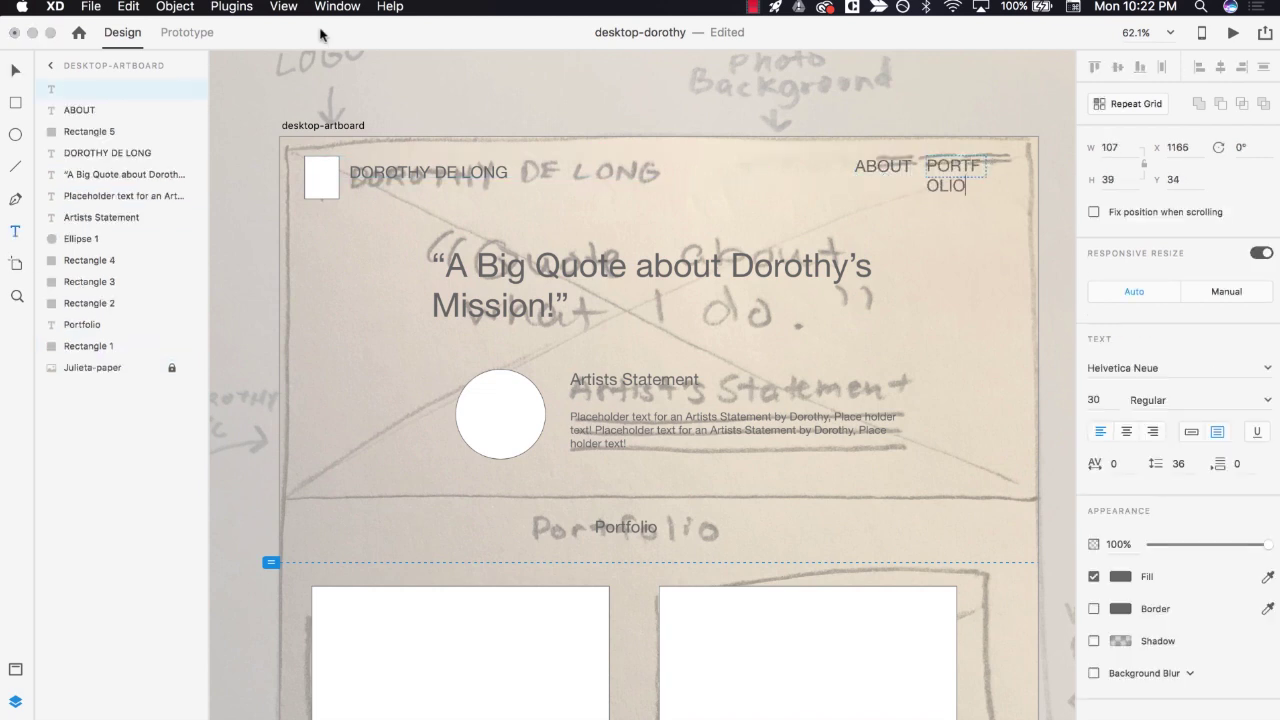
{"action": "key", "text": "Escape"}
{"action": "double_click", "coordinate": [956, 177]}
{"action": "left_click_drag", "start_coordinate": [883, 166], "coordinate": [805, 166]}
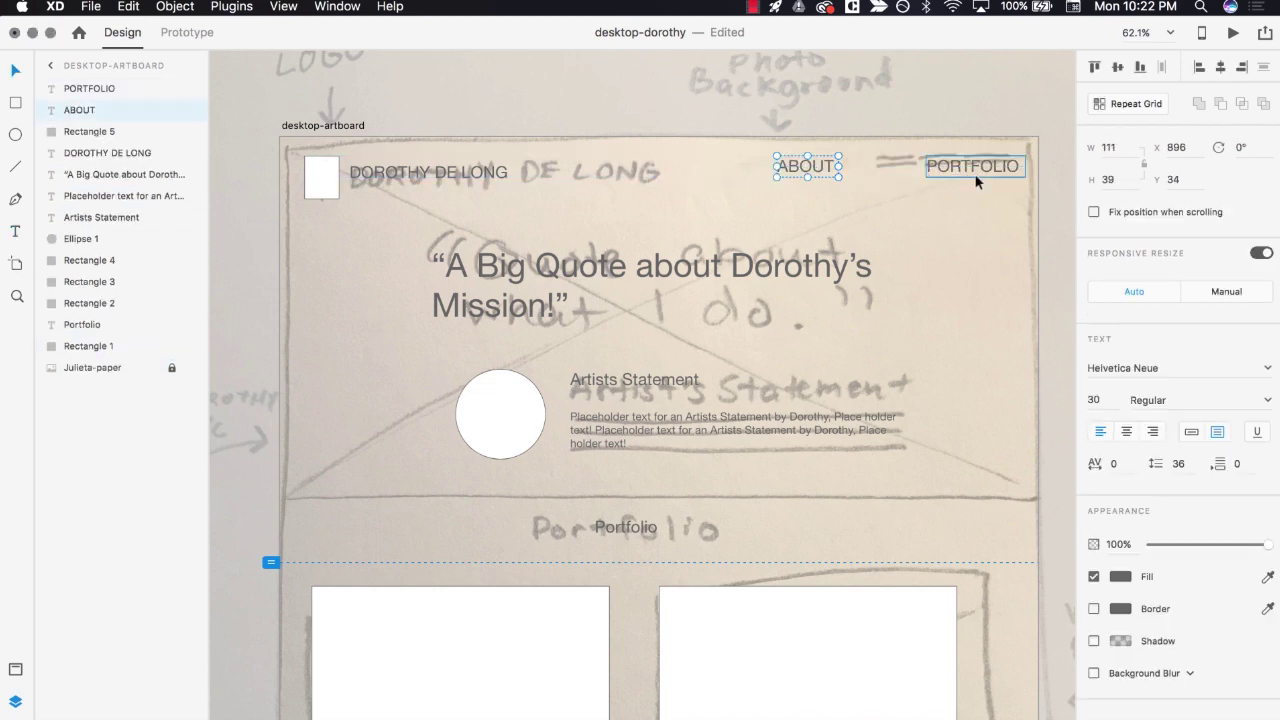
{"action": "left_click_drag", "start_coordinate": [977, 177], "coordinate": [901, 177]}
- Add a CONTACT label and line up all three navigation links
{"action": "key", "text": "t"}
{"action": "left_click", "coordinate": [950, 165]}
{"action": "type", "text": "CONTACT"}
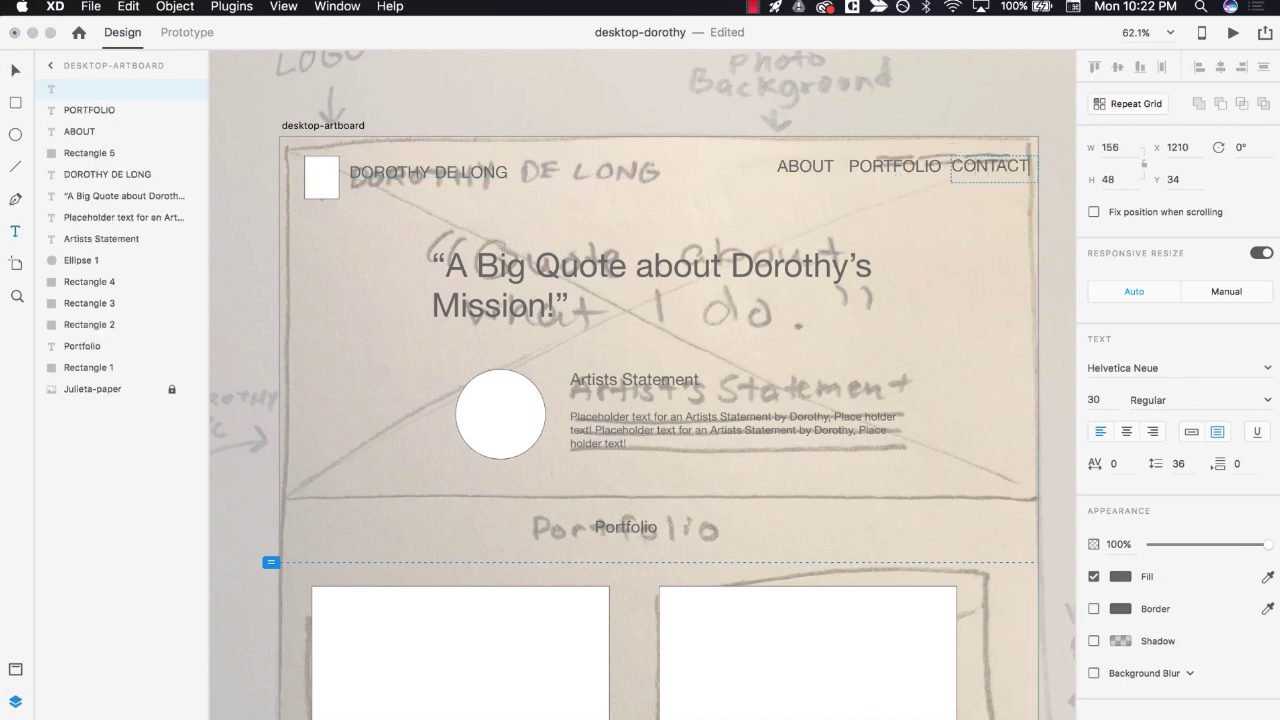
{"action": "key", "text": "Escape"}
{"action": "left_click_drag", "start_coordinate": [986, 172], "coordinate": [984, 168]}
{"action": "left_click_drag", "start_coordinate": [897, 167], "coordinate": [895, 162]}
{"action": "left_click_drag", "start_coordinate": [806, 167], "coordinate": [816, 162]}
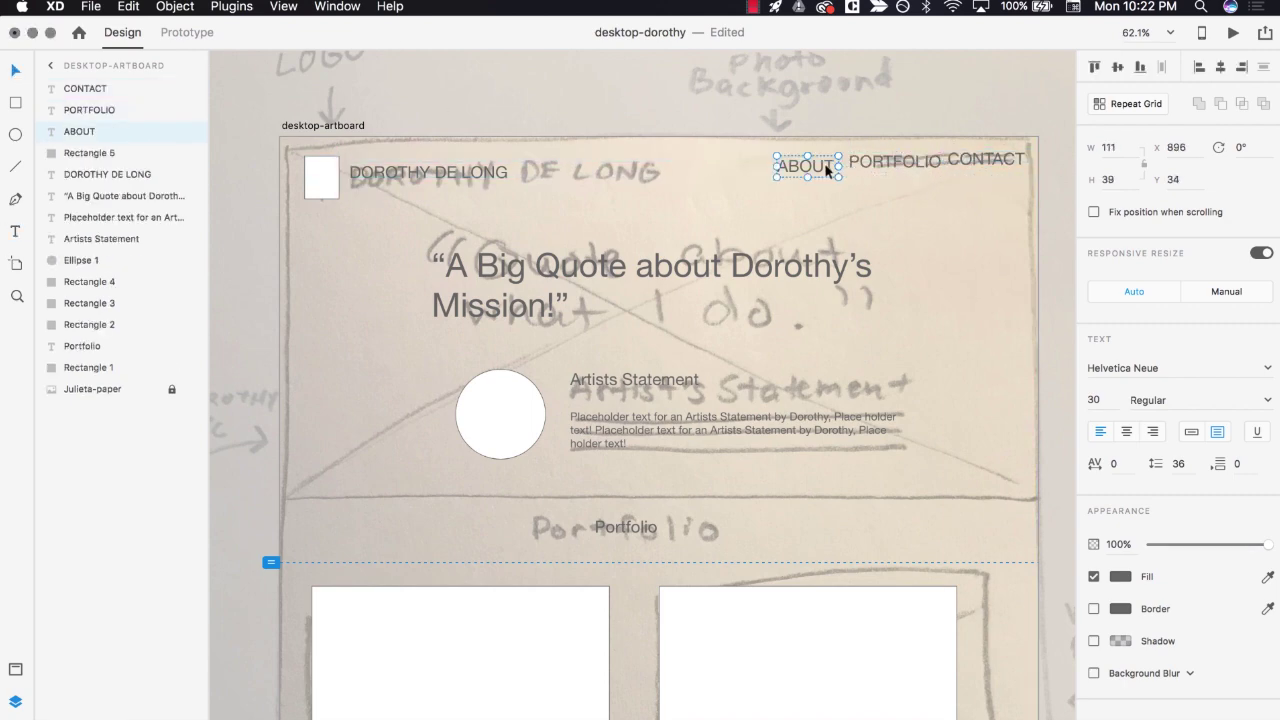
{"action": "left_click", "coordinate": [908, 220]}
{"action": "scroll", "coordinate": [909, 220], "scroll_direction": "down", "scroll_amount": 10}
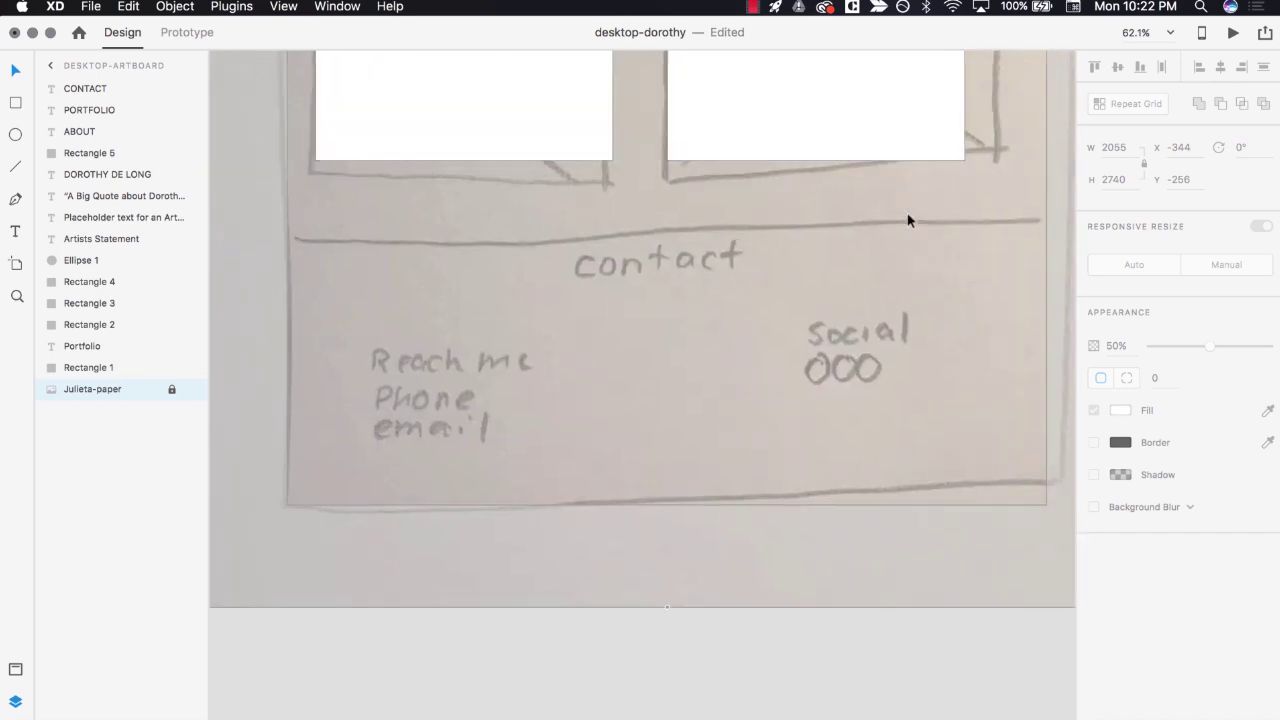
- Add a centred 'Contact' heading over the contact sketch
{"action": "key", "text": "t"}
{"action": "left_click_drag", "start_coordinate": [568, 266], "coordinate": [740, 316]}
{"action": "type", "text": "Contact"}
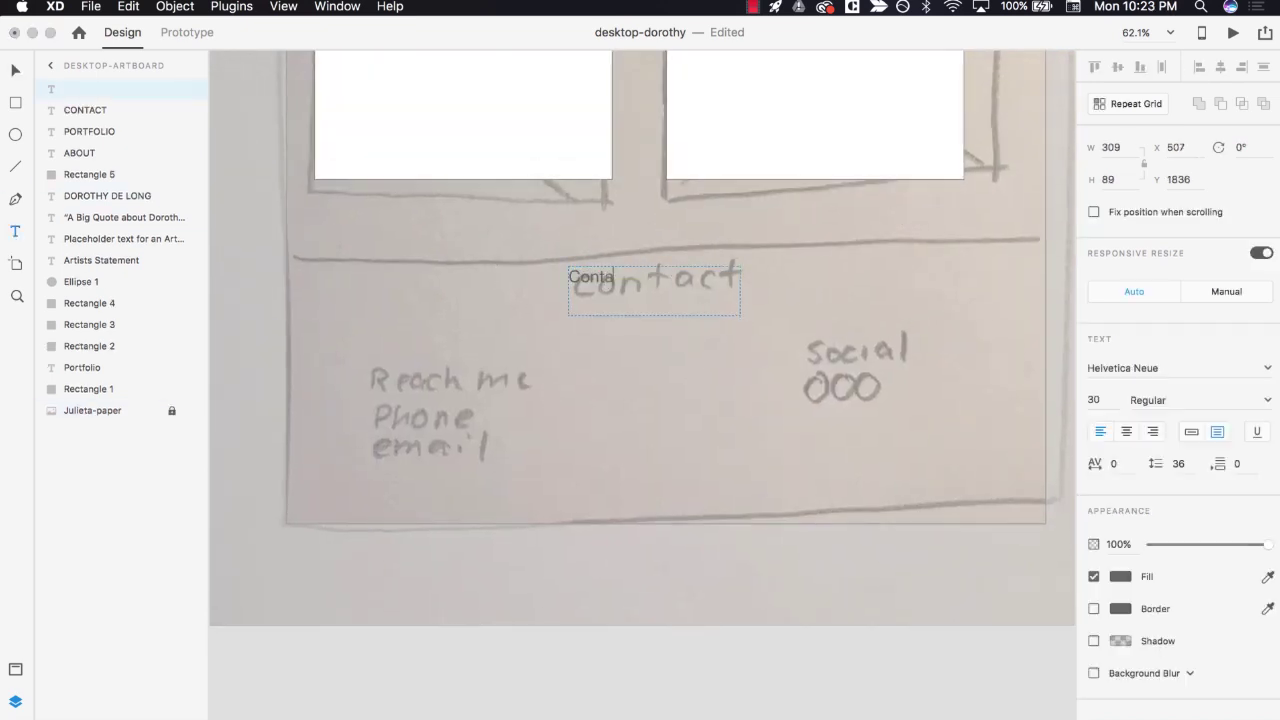
{"action": "left_click", "coordinate": [1126, 431]}
- Add 'Reach me', a two-line 'Phone' / 'Email' block, and a 'Social' label
{"action": "left_click_drag", "start_coordinate": [361, 365], "coordinate": [531, 393]}
{"action": "type", "text": "Reach me"}
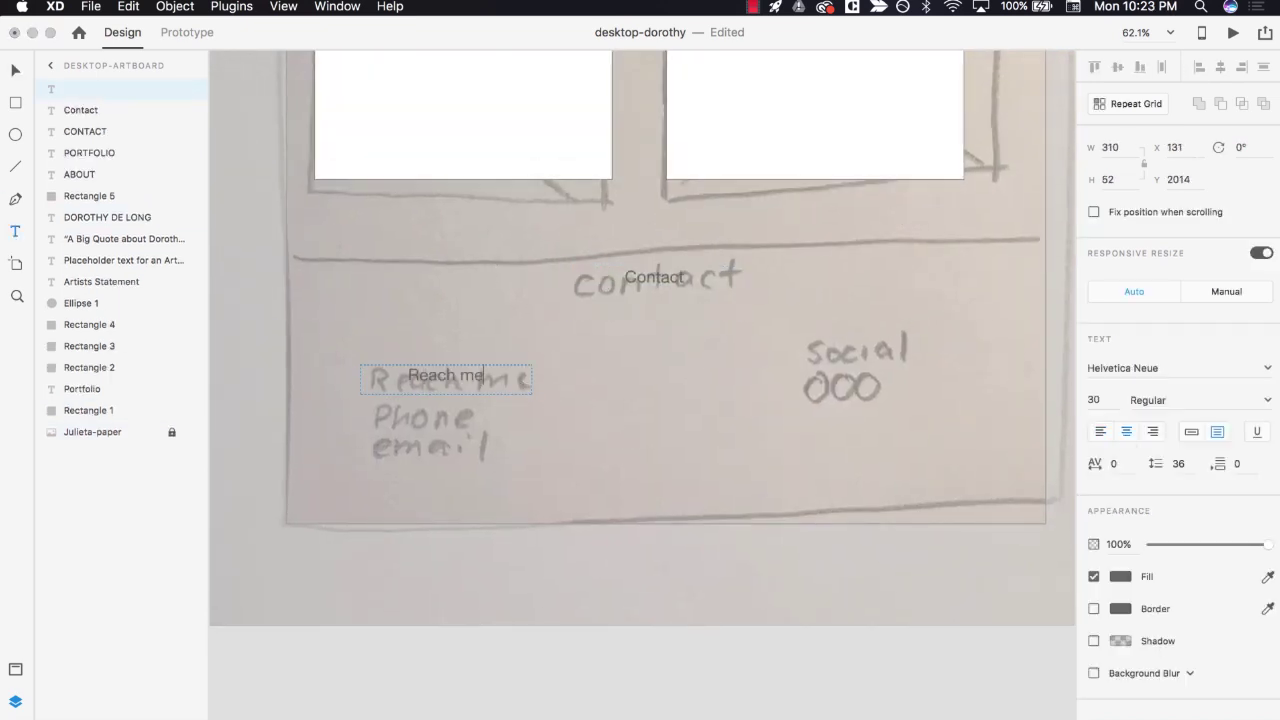
{"action": "left_click_drag", "start_coordinate": [361, 409], "coordinate": [514, 474]}
{"action": "type", "text": "Phone"}
{"action": "key", "text": "Return"}
{"action": "type", "text": "Email"}
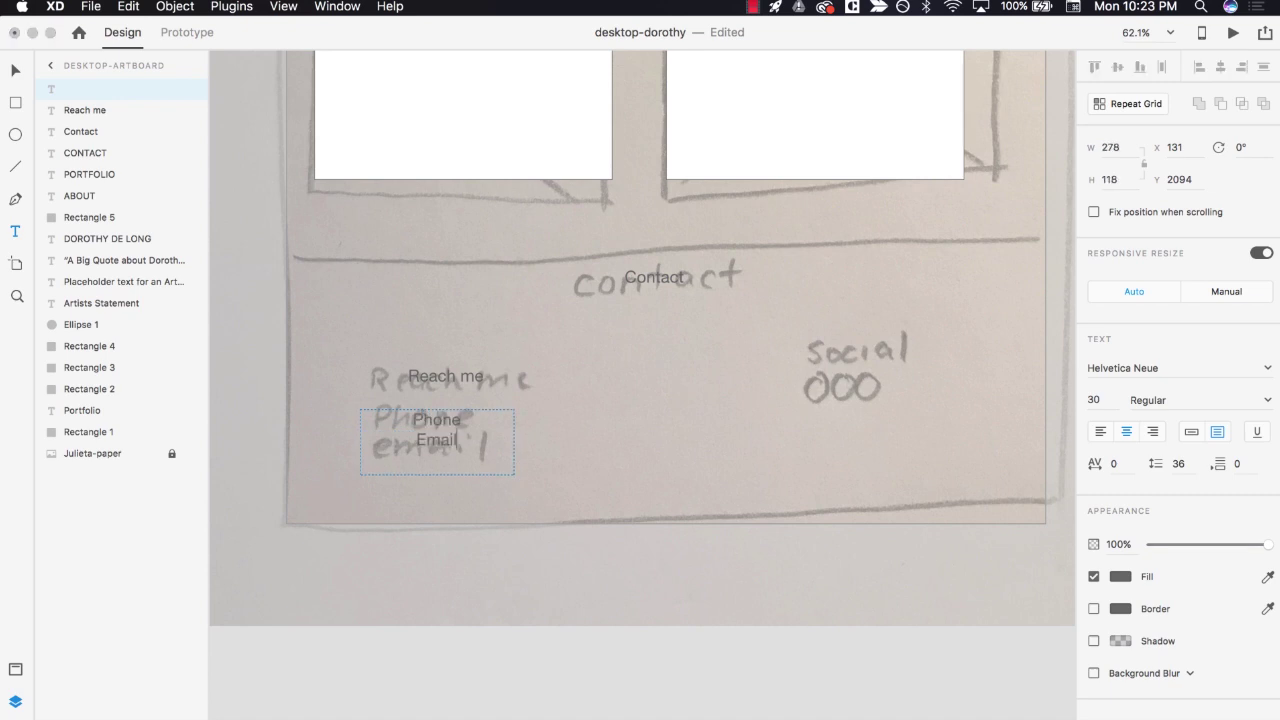
{"action": "key", "text": "Escape"}
{"action": "left_click_drag", "start_coordinate": [772, 337], "coordinate": [922, 366]}
{"action": "type", "text": "Social"}
{"action": "key", "text": "Escape"}
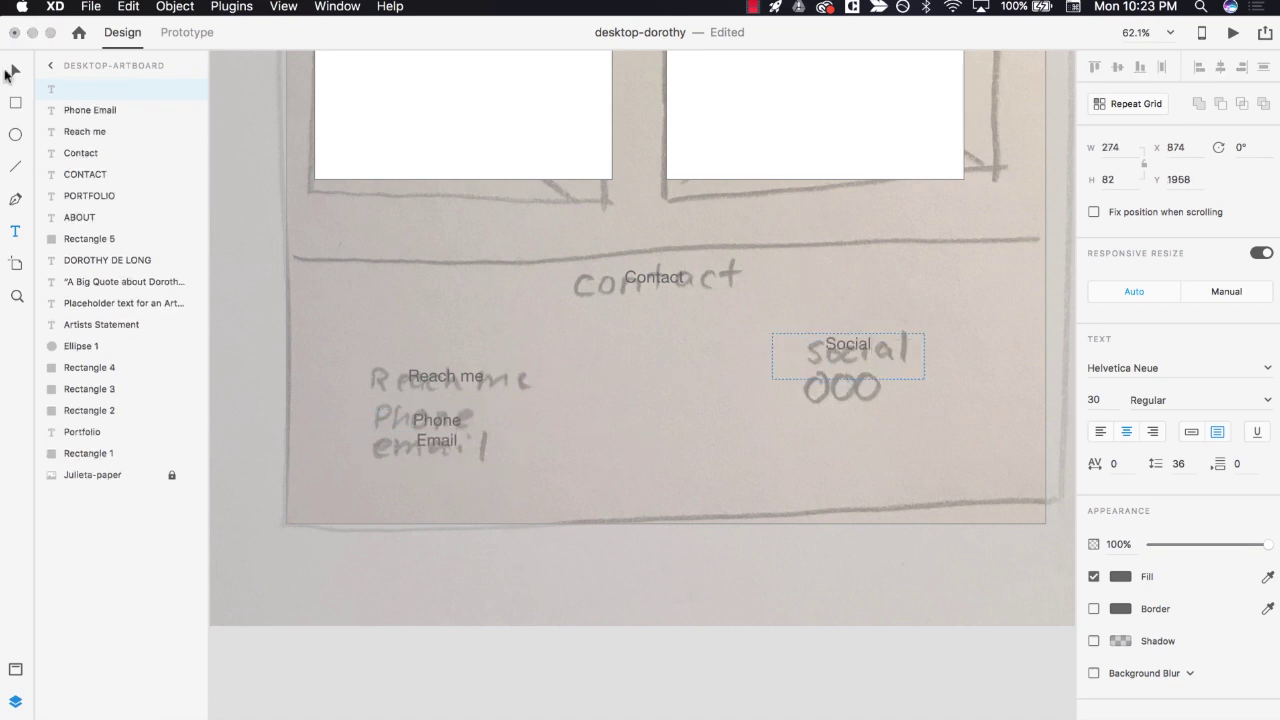
- Reposition the contact labels and left-align Reach me and Phone/Email
{"action": "left_click_drag", "start_coordinate": [450, 386], "coordinate": [450, 363]}
{"action": "left_click_drag", "start_coordinate": [848, 345], "coordinate": [848, 353]}
{"action": "left_click_drag", "start_coordinate": [428, 431], "coordinate": [443, 403]}
{"action": "left_click", "coordinate": [1099, 432]}
{"action": "left_click", "coordinate": [445, 353]}
{"action": "left_click", "coordinate": [1099, 432]}
{"action": "left_click", "coordinate": [384, 383], "text": "shift"}
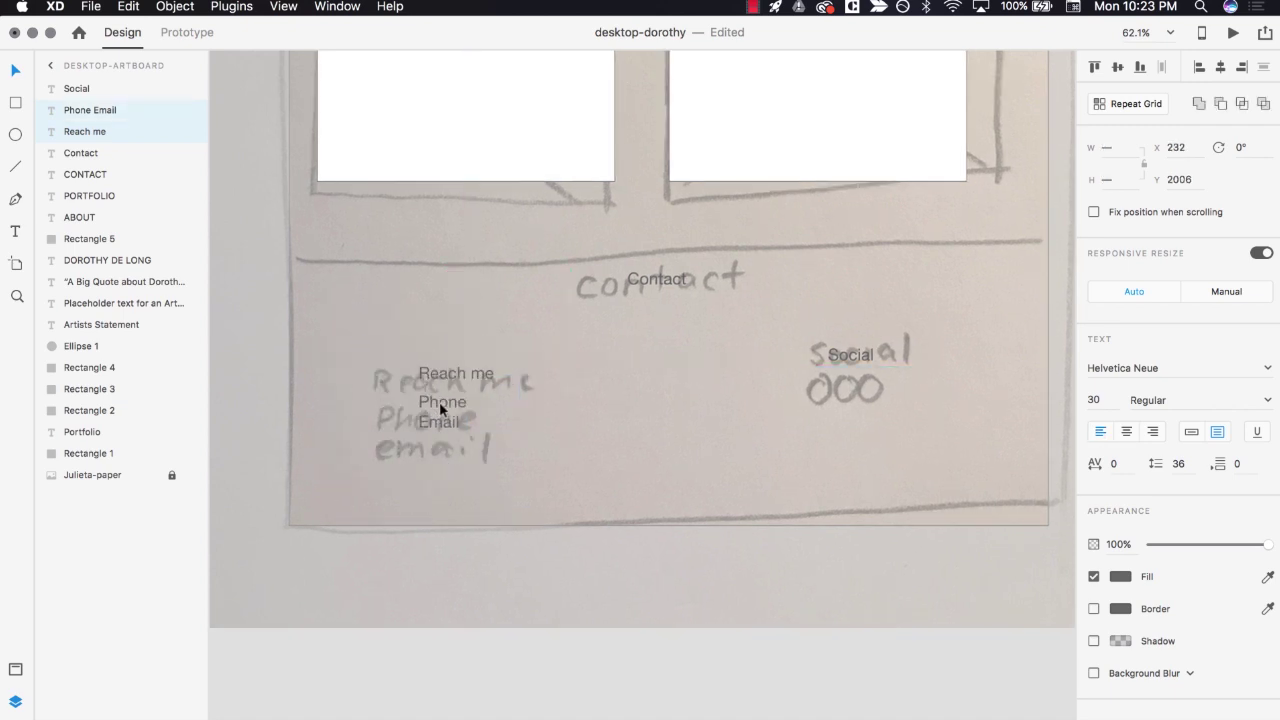
{"action": "left_click_drag", "start_coordinate": [846, 355], "coordinate": [846, 375]}
- Draw three small icon circles below the Social label
{"action": "key", "text": "e"}
{"action": "mouse_move", "coordinate": [783, 411]}
{"action": "left_mouse_down"}
{"action": "mouse_move", "coordinate": [821, 448]}
{"action": "mouse_move", "coordinate": [834, 431]}
{"action": "mouse_move", "coordinate": [893, 430]}
{"action": "mouse_move", "coordinate": [778, 410]}
{"action": "left_mouse_up"}
{"action": "key", "text": "v"}
{"action": "key", "text": "super+d"}
{"action": "key", "text": "super+d"}
{"action": "left_click_drag", "start_coordinate": [803, 428], "coordinate": [803, 403]}
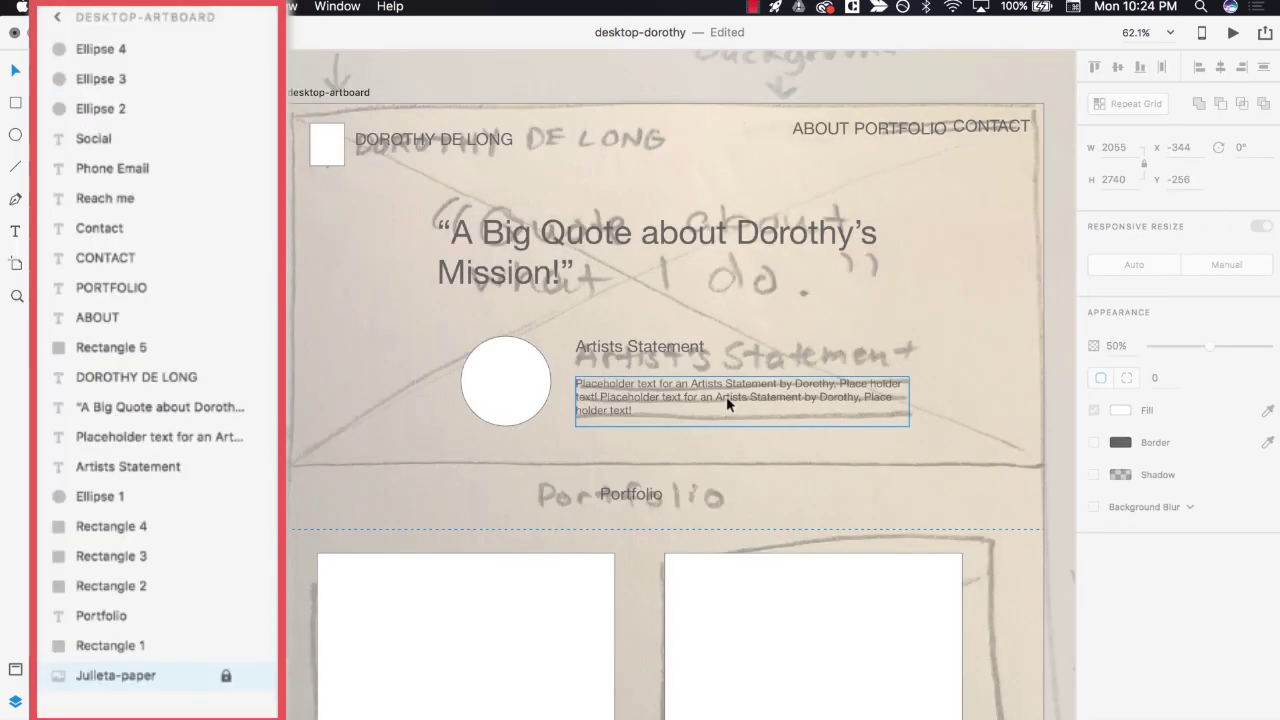
- Draw a white 1366 × 653 rectangle from the artboard top over the header, layered just above the sketch photo
{"action": "left_click", "coordinate": [15, 102]}
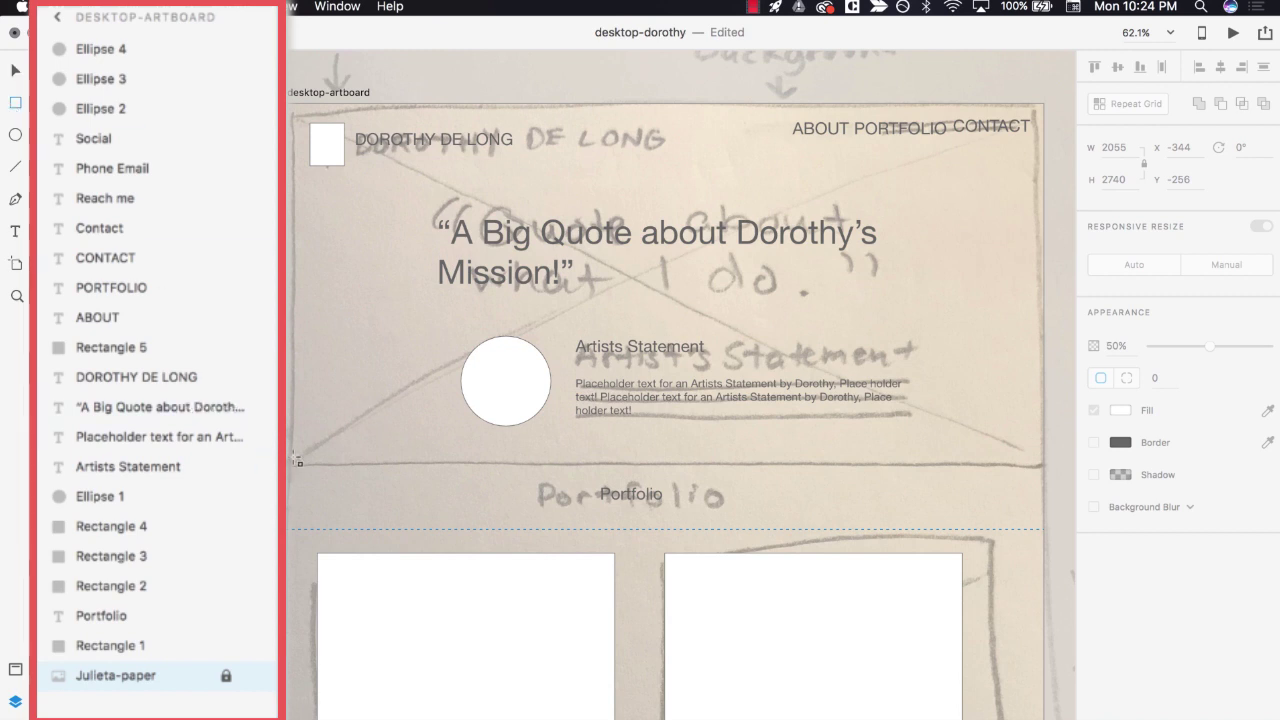
{"action": "mouse_move", "coordinate": [289, 466]}
{"action": "left_mouse_down"}
{"action": "mouse_move", "coordinate": [671, 280]}
{"action": "mouse_move", "coordinate": [800, 110]}
{"action": "mouse_move", "coordinate": [1044, 106]}
{"action": "left_mouse_up"}
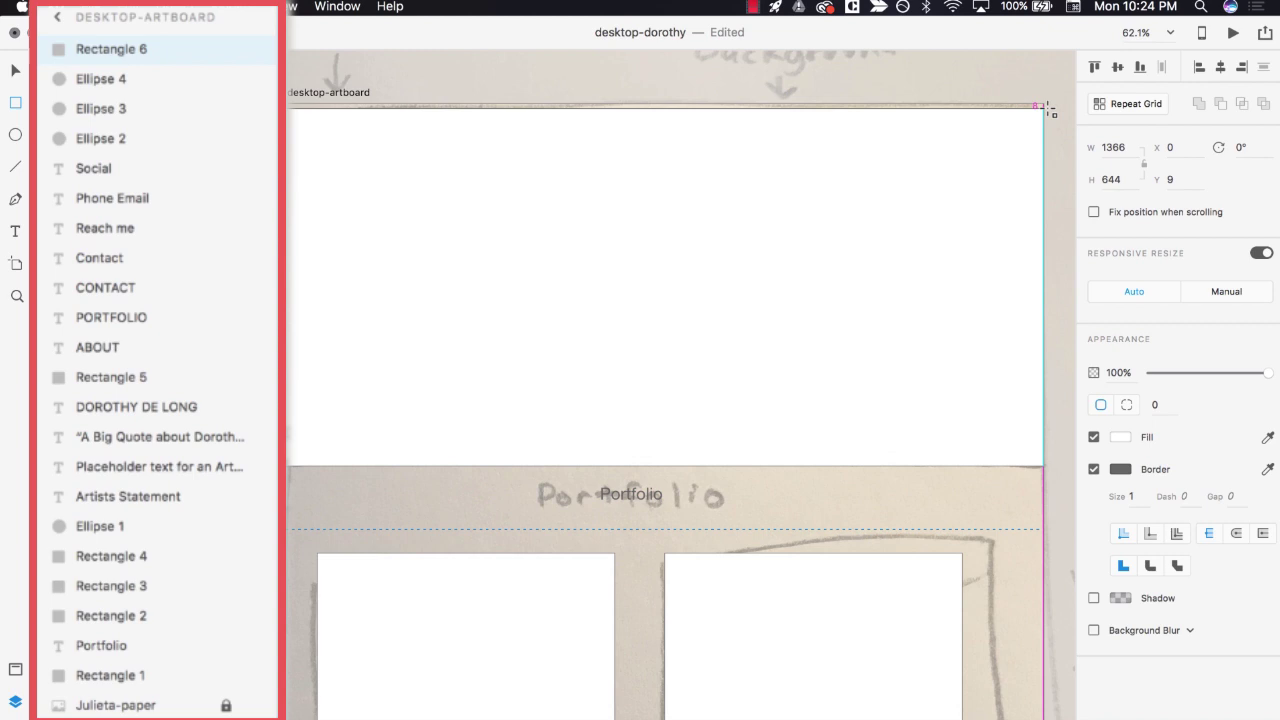
{"action": "left_click_drag", "start_coordinate": [1050, 112], "coordinate": [1045, 104]}
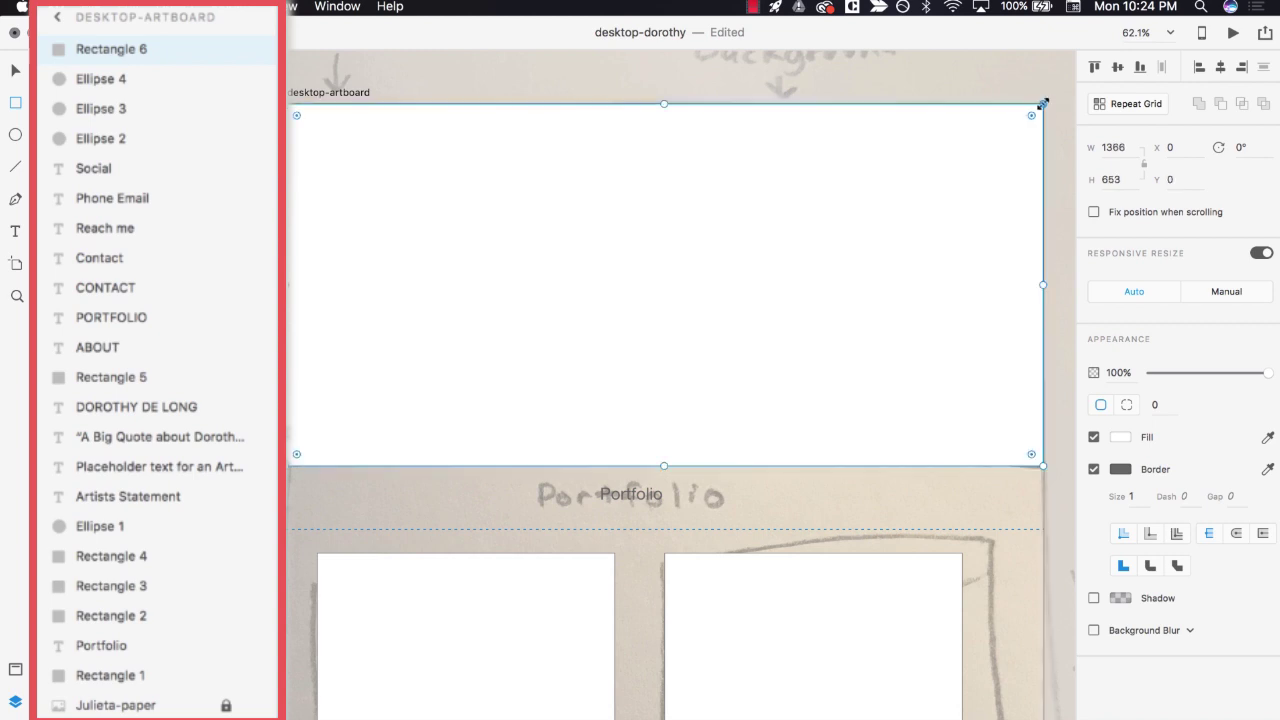
{"action": "left_click_drag", "start_coordinate": [177, 49], "coordinate": [157, 686]}
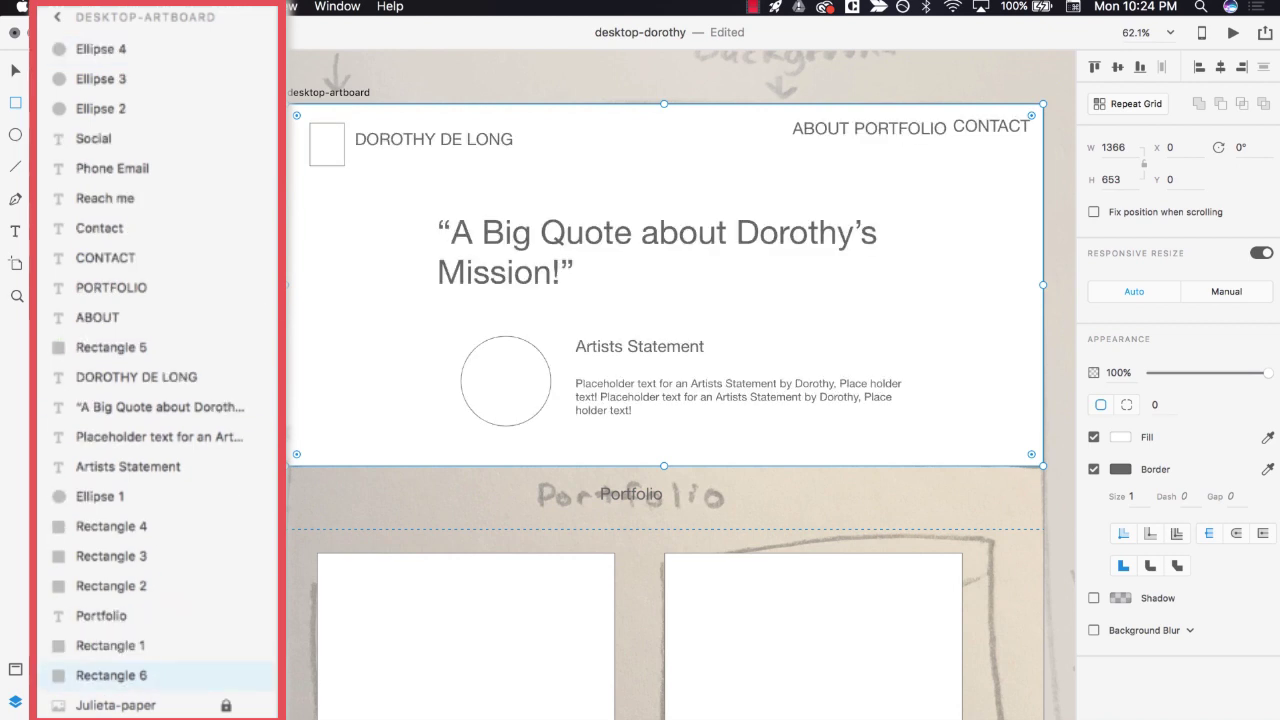
{"action": "left_click", "coordinate": [253, 164]}
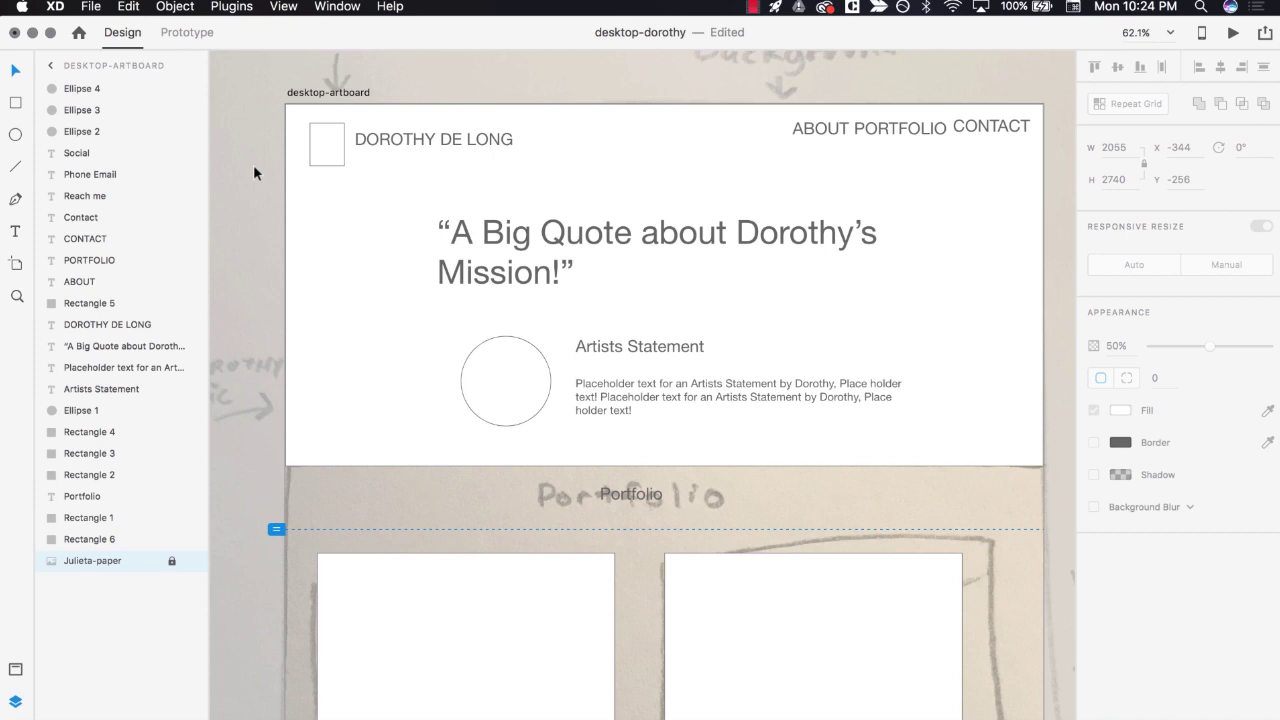
- Hide the paper sketch photo layer and scroll to check the clean traced wireframe
{"action": "mouse_move", "coordinate": [185, 566]}
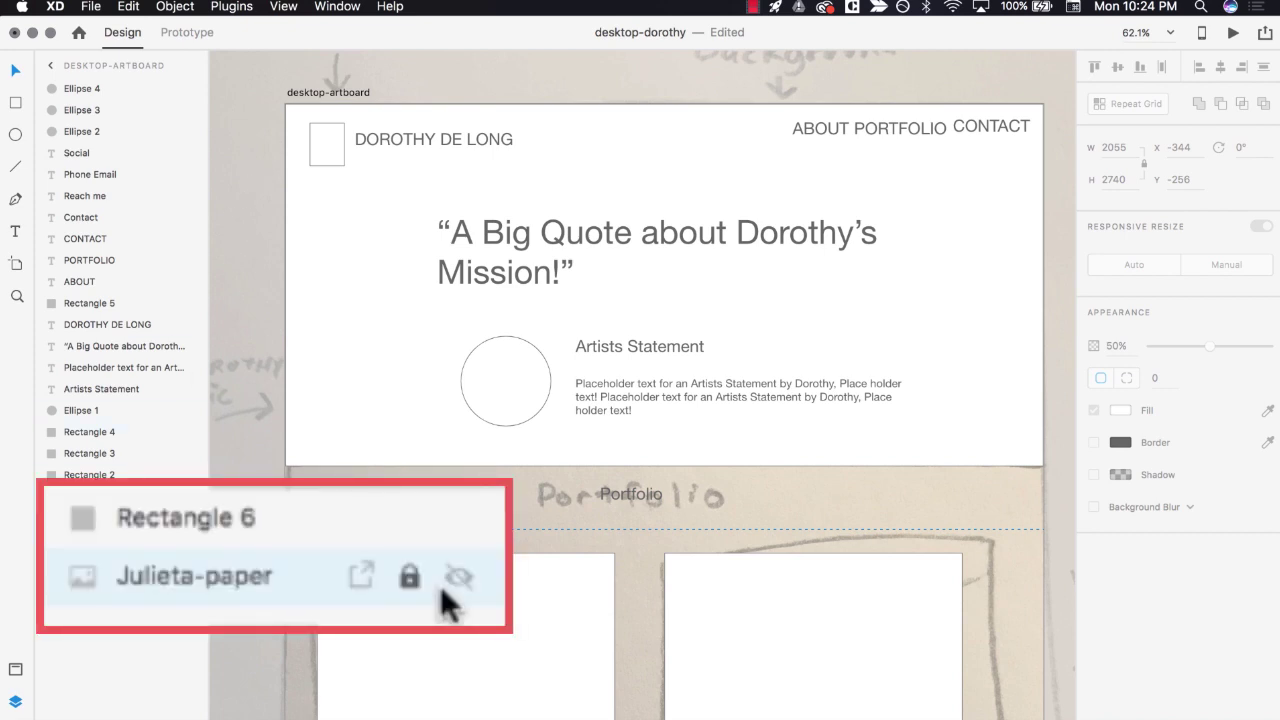
{"action": "left_click", "coordinate": [457, 577]}
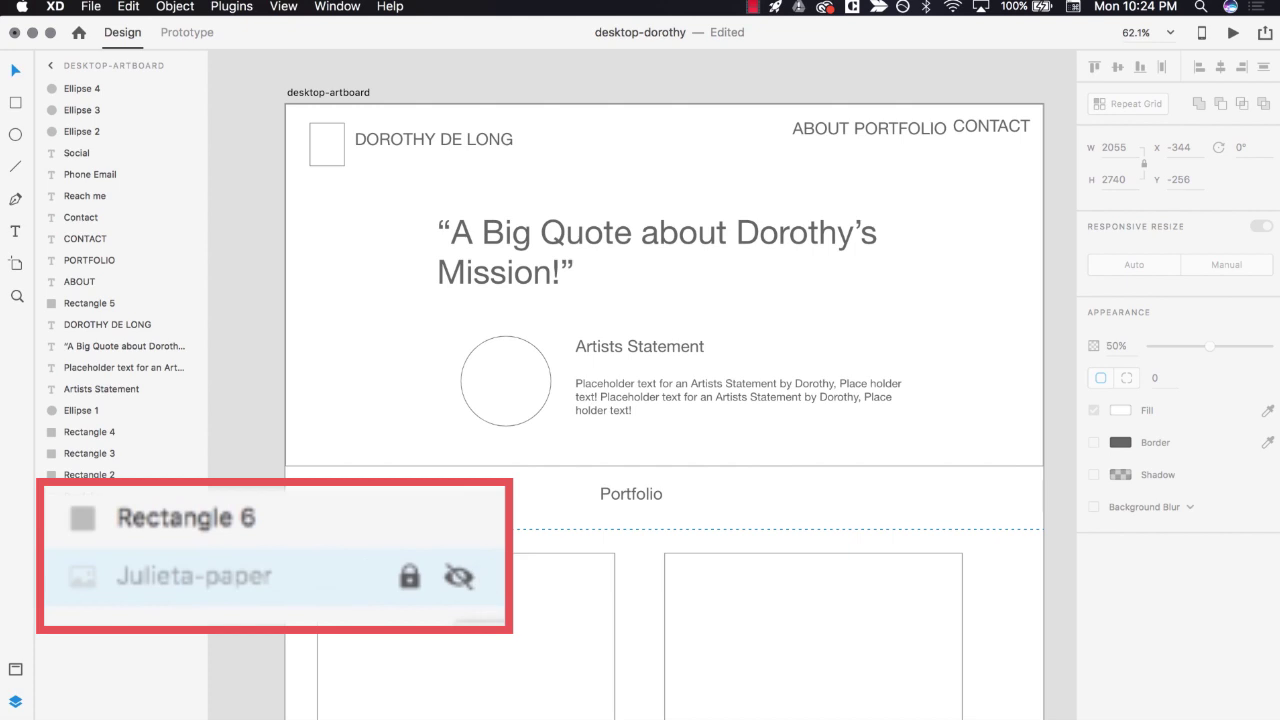
{"action": "scroll", "coordinate": [256, 583], "scroll_direction": "down", "scroll_amount": 5}
{"action": "scroll", "coordinate": [256, 588], "scroll_direction": "down", "scroll_amount": 12}
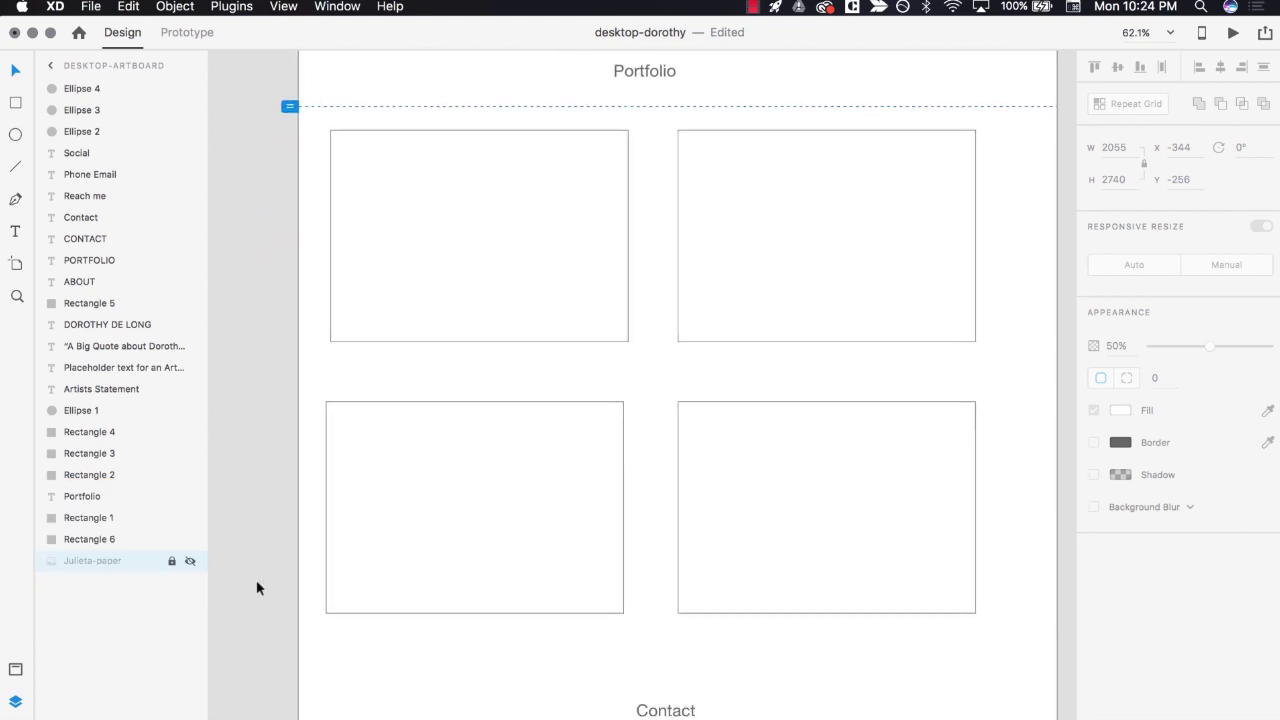
{"action": "scroll", "coordinate": [257, 581], "scroll_direction": "up", "scroll_amount": 15}
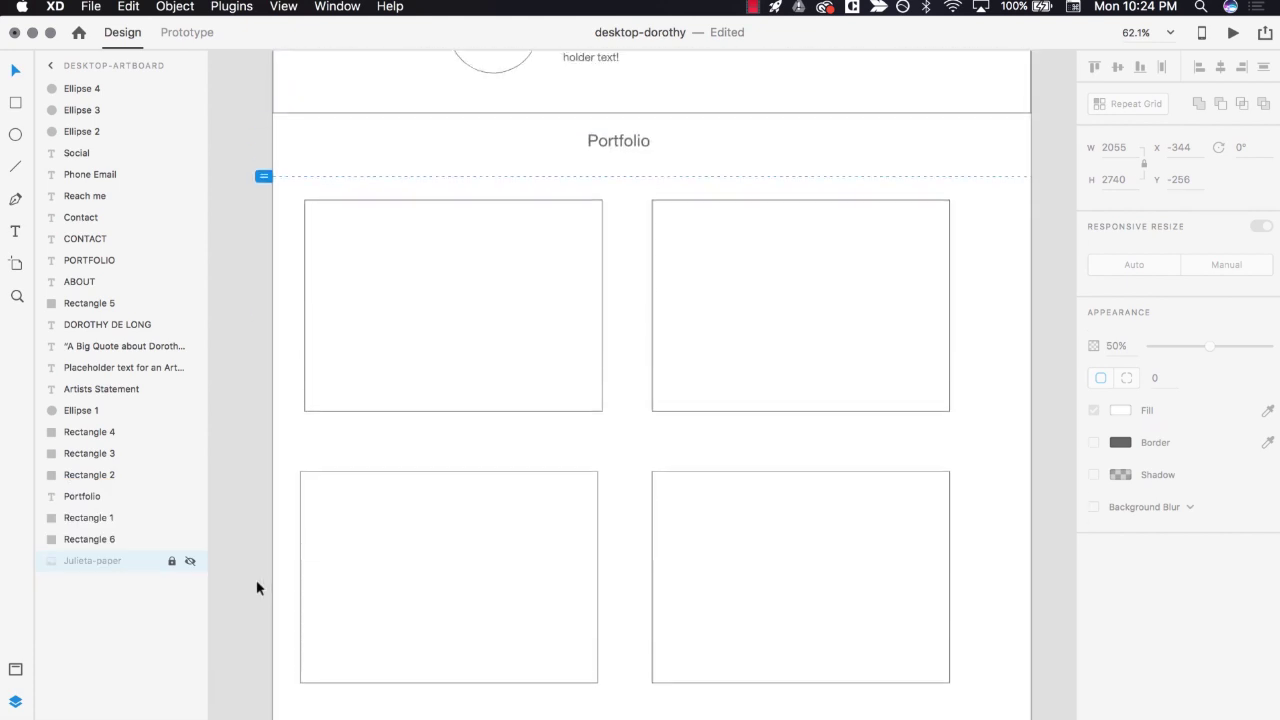
- Fit the whole artboard in view and save the desktop-dorothy document
{"action": "key", "text": "super+0"}
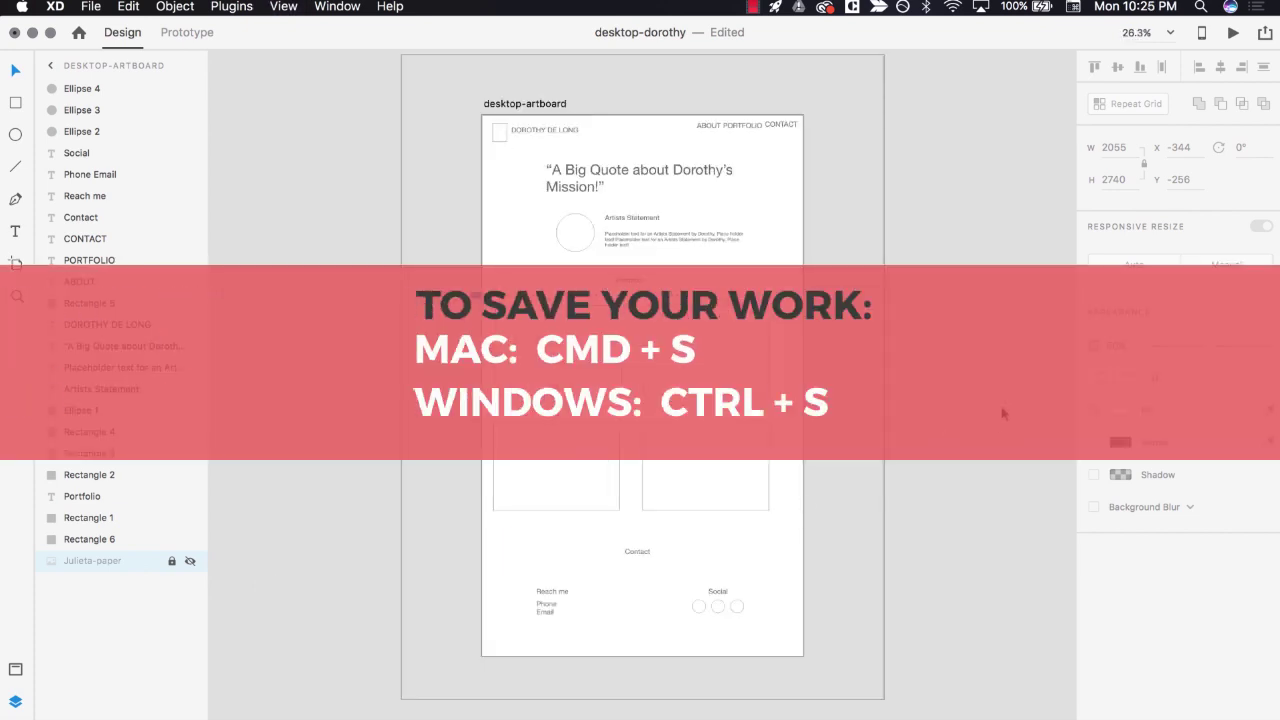
{"action": "left_click", "coordinate": [1001, 411]}
{"action": "key", "text": "super+s"}
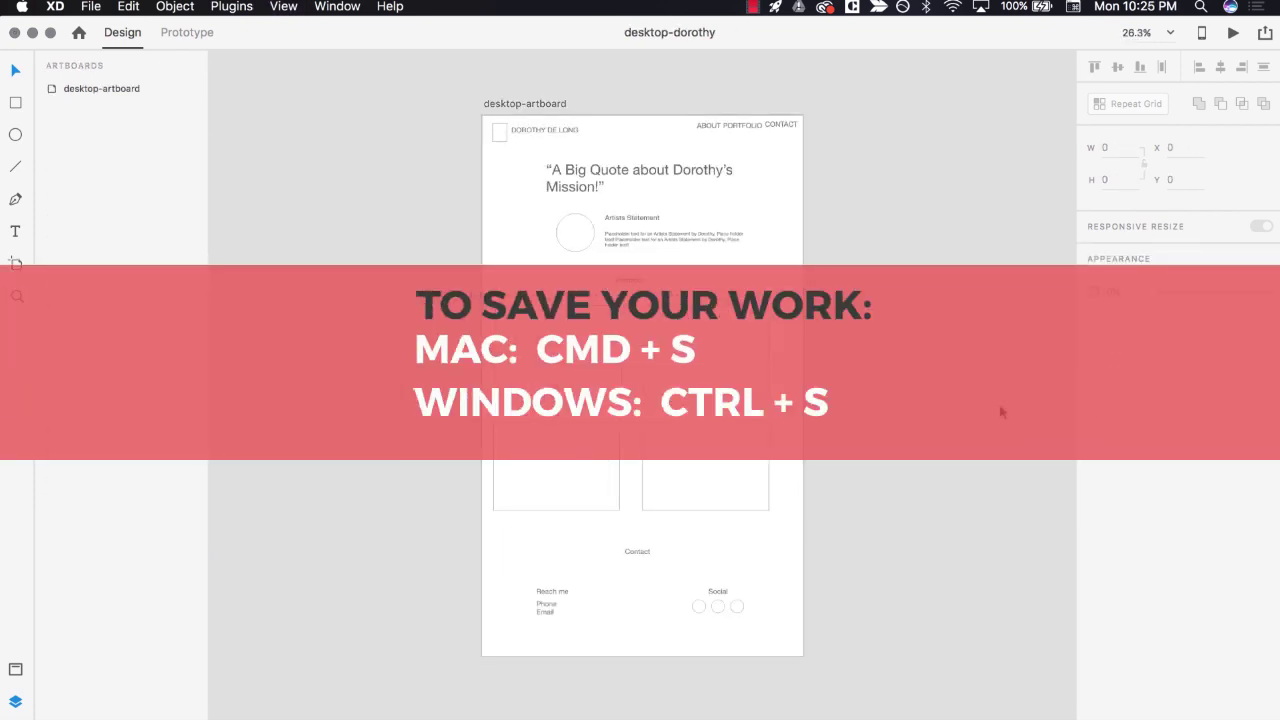